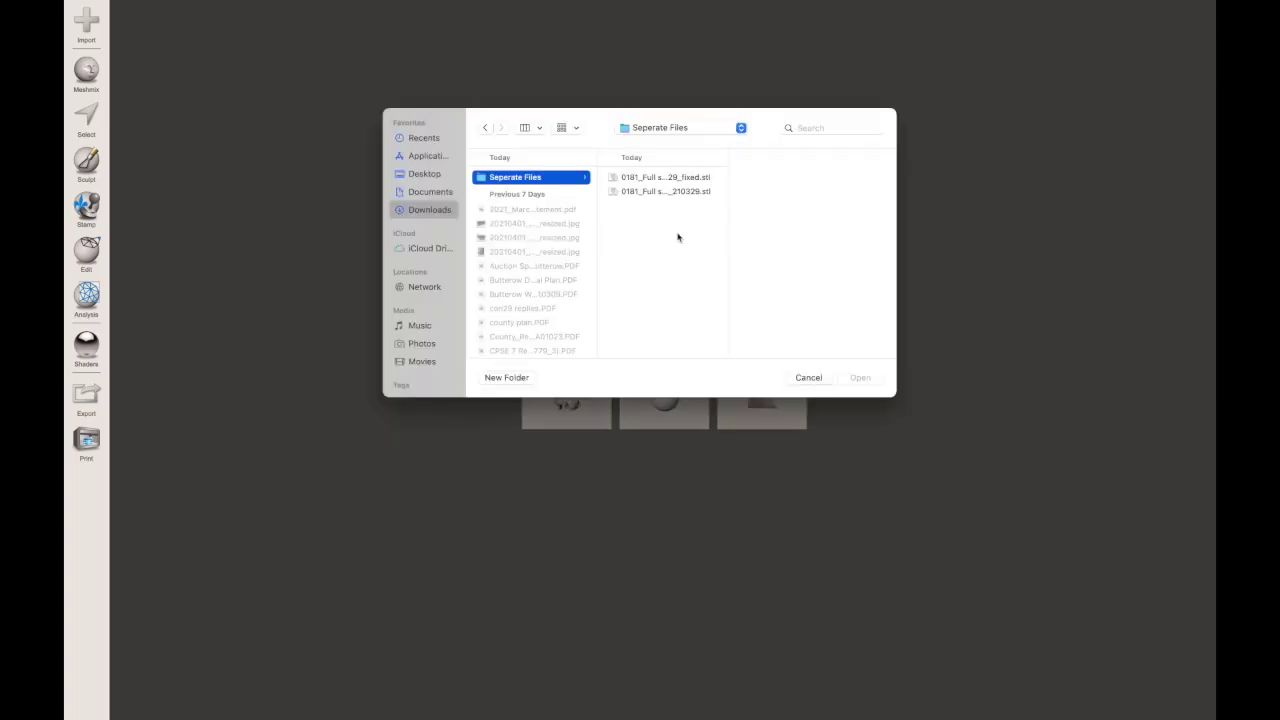
# Step: Open 0181_Full set cutlery_1A2A head_components_210329_fixed.stl from the Seperate Files folder
pyautogui.click(649, 192)
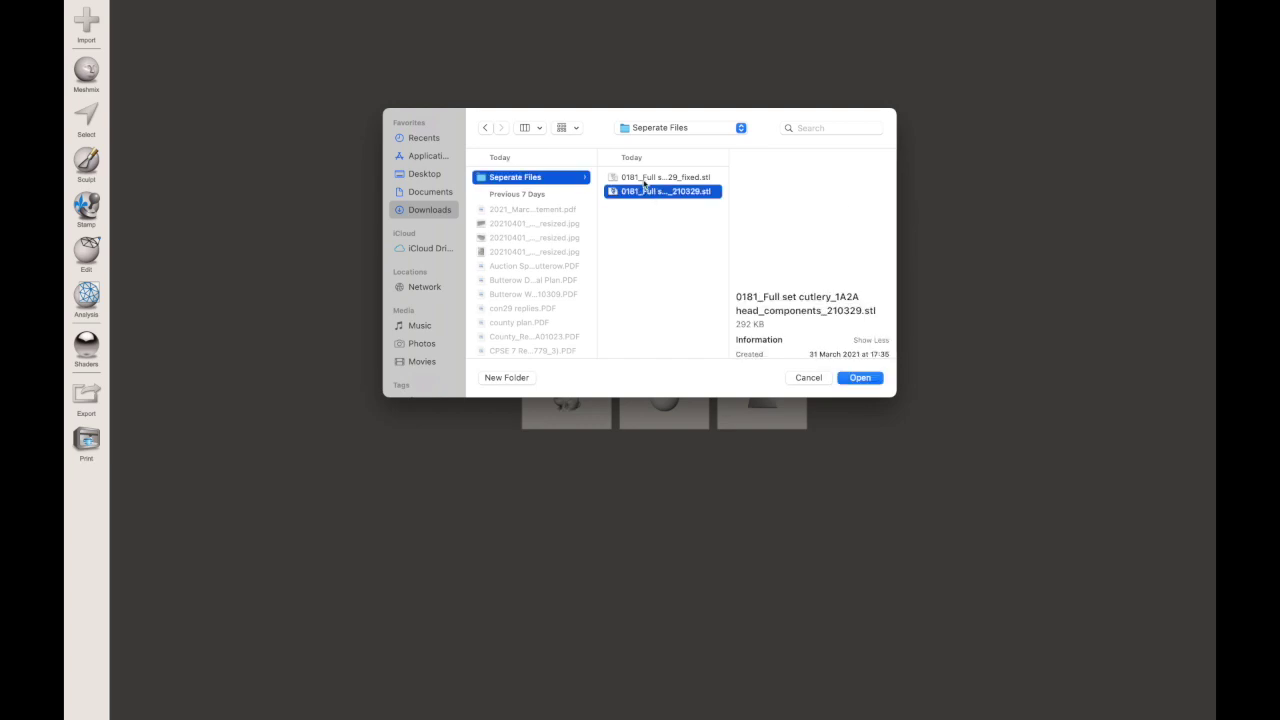
pyautogui.click(641, 177)
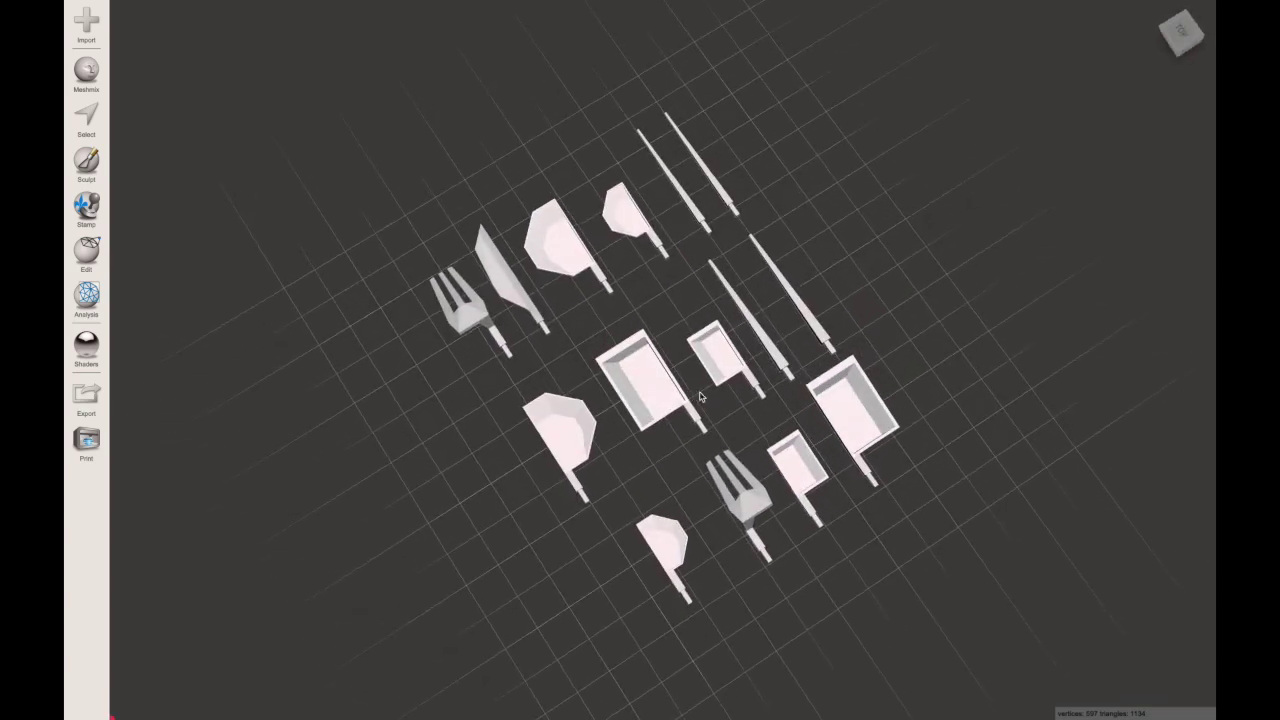
# Step: Split the imported cutlery set into individual objects with Separate Shells
pyautogui.moveTo(668, 393); pyautogui.dragTo(675, 346, button='right')
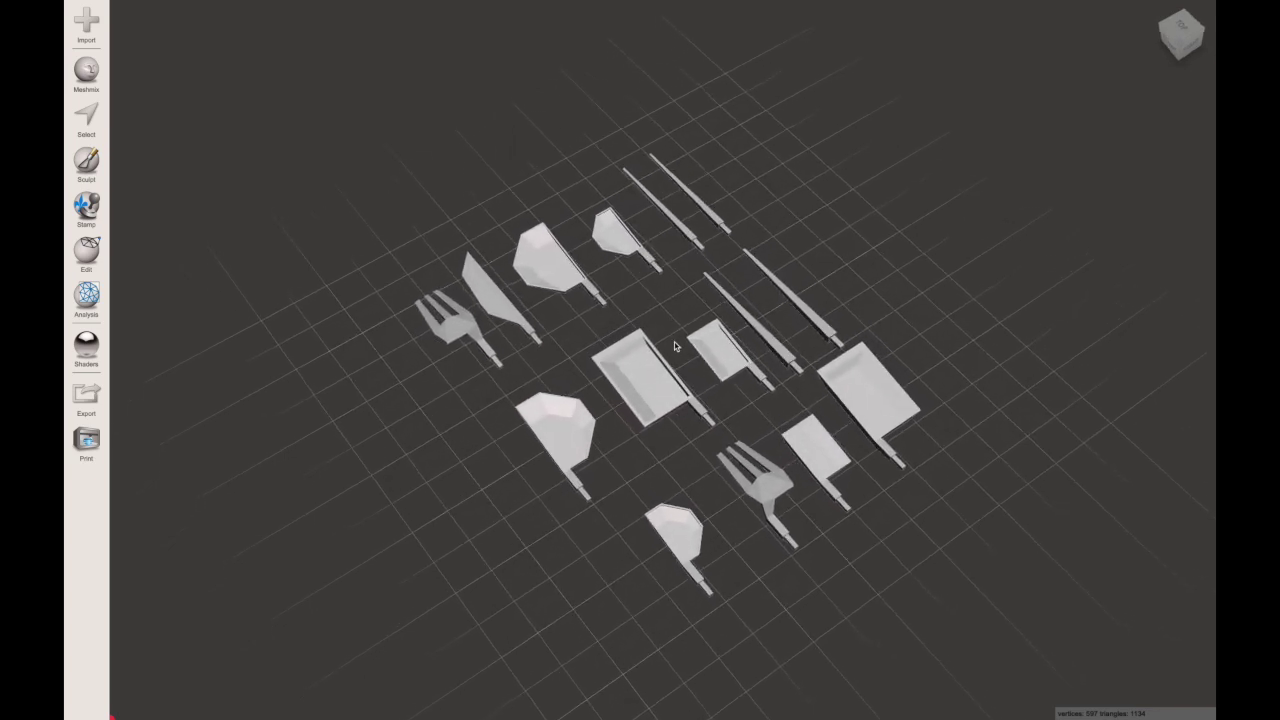
pyautogui.press('s')
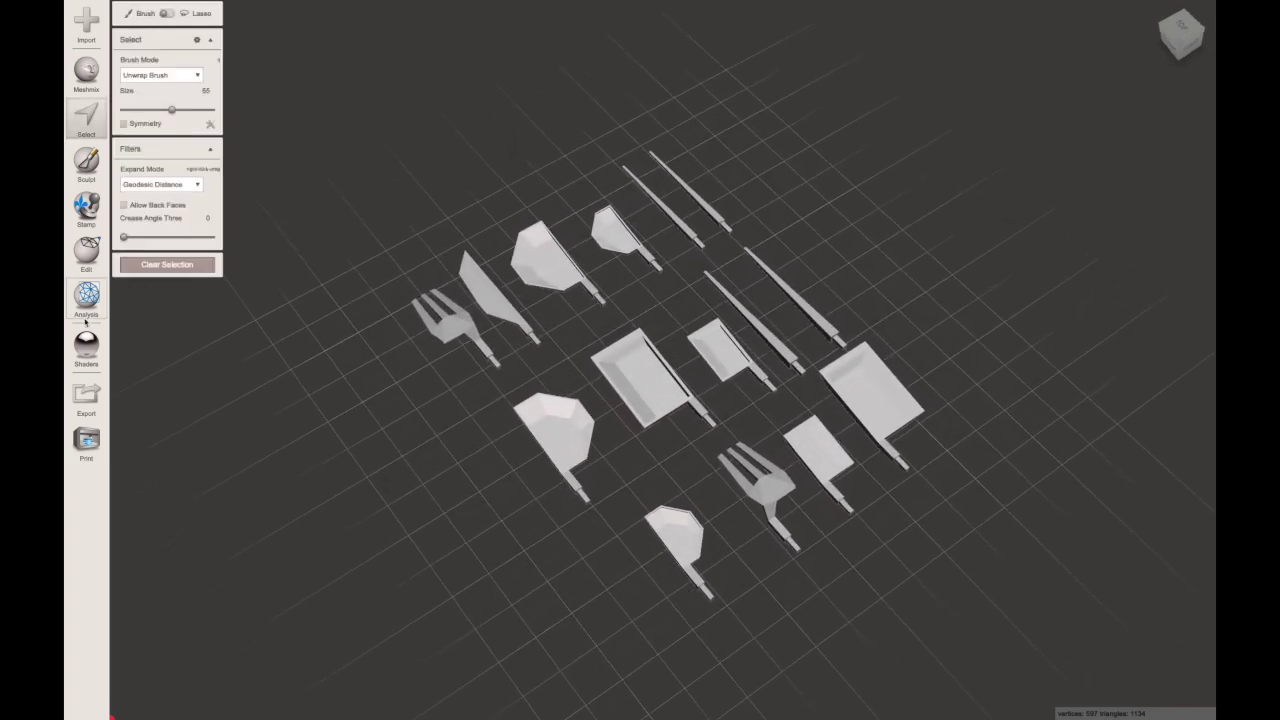
pyautogui.click(93, 257)
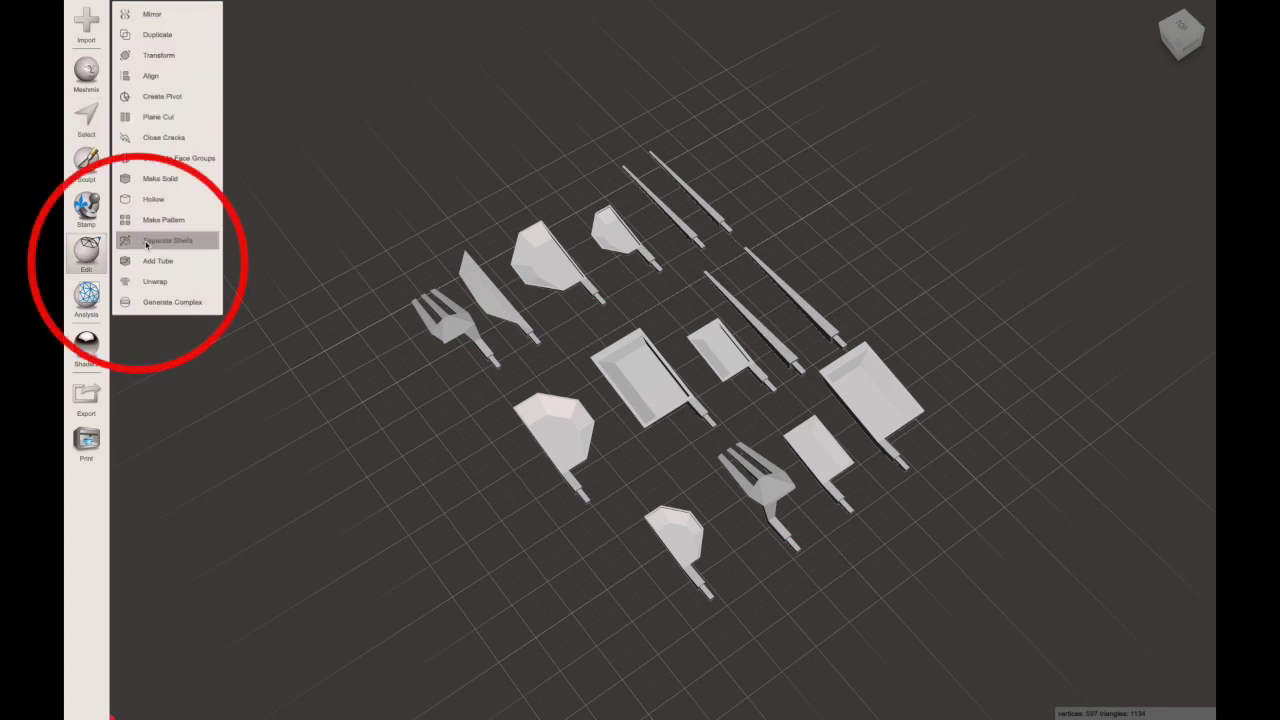
pyautogui.click(147, 243)
# Step: Select several cutlery heads one after another to check that each is its own object, ending on the farthest chopstick
pyautogui.click(535, 438)
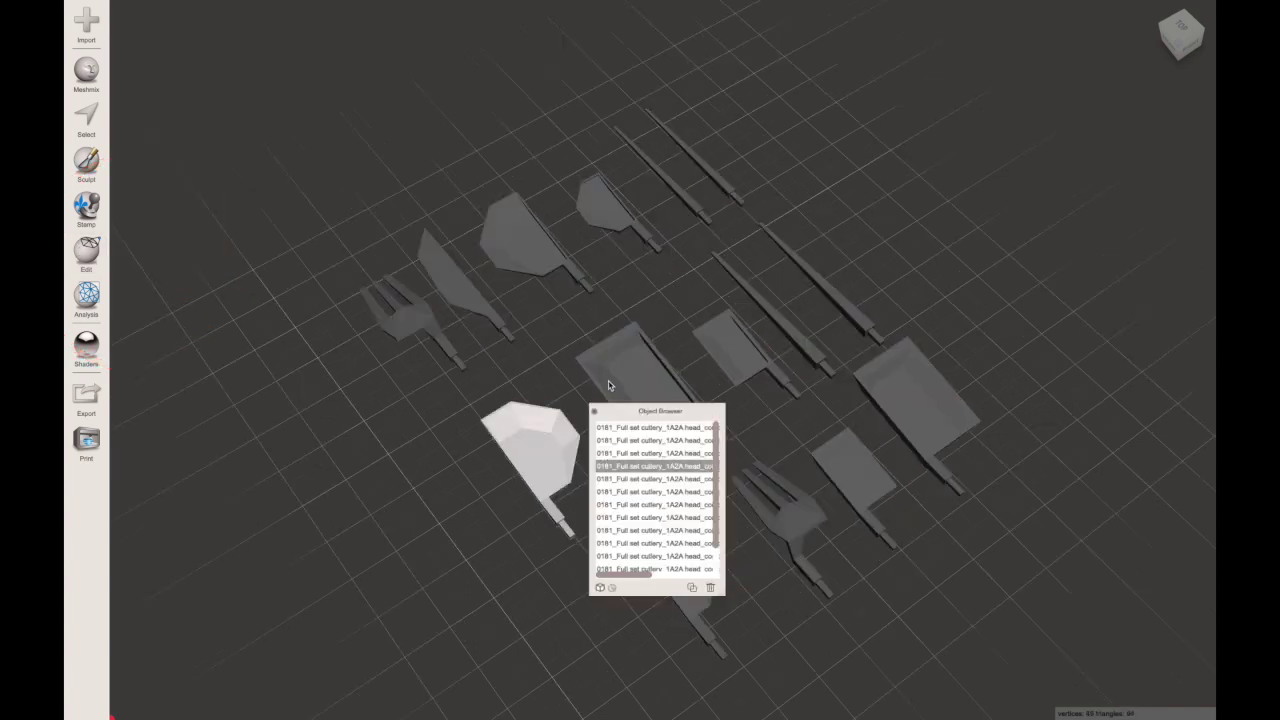
pyautogui.click(609, 385)
pyautogui.click(726, 357)
pyautogui.click(714, 182)
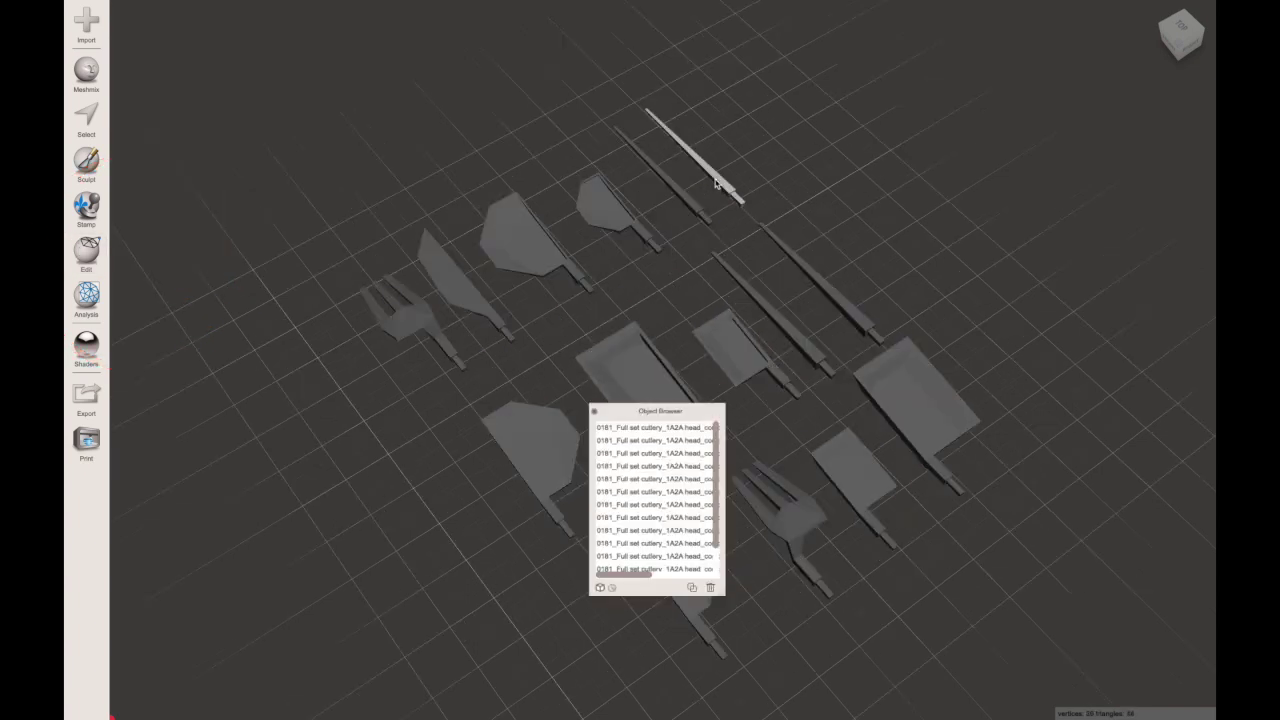
# Step: Export the selected chopstick to the Seperate Files folder in STL Binary Format as 1.stl
pyautogui.moveTo(258, 5)
pyautogui.click(165, 7)
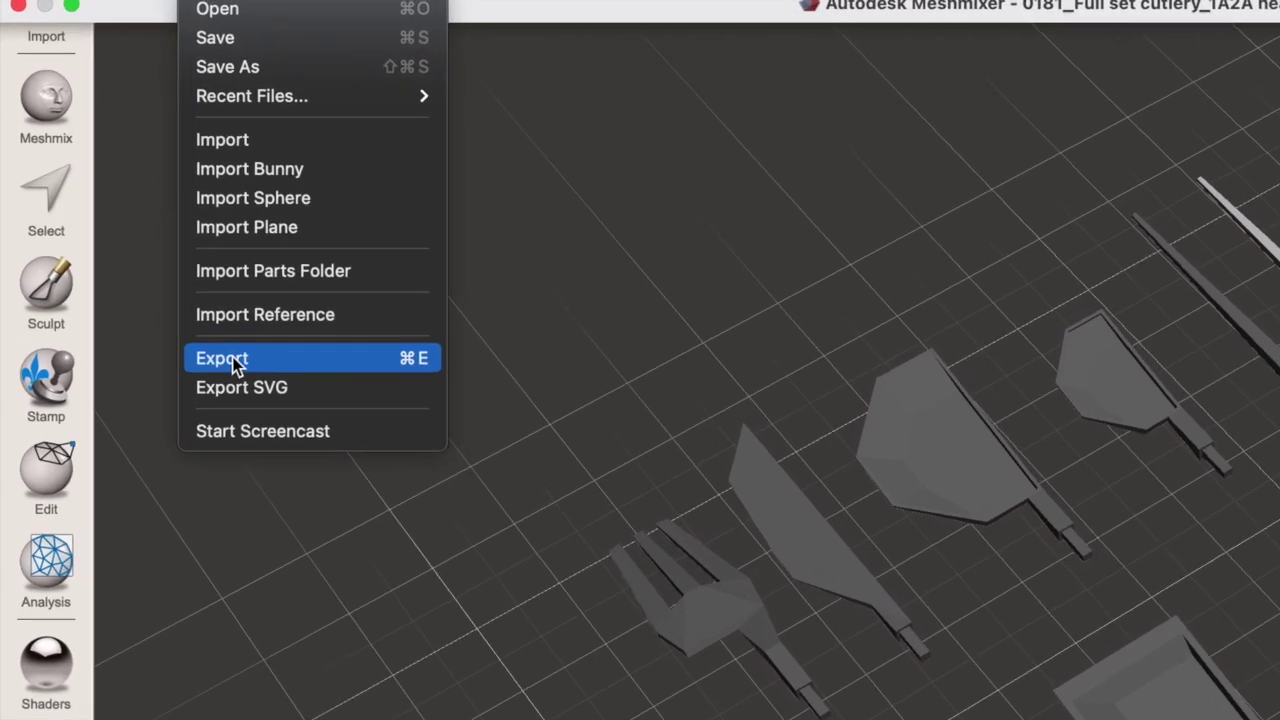
pyautogui.click(250, 393)
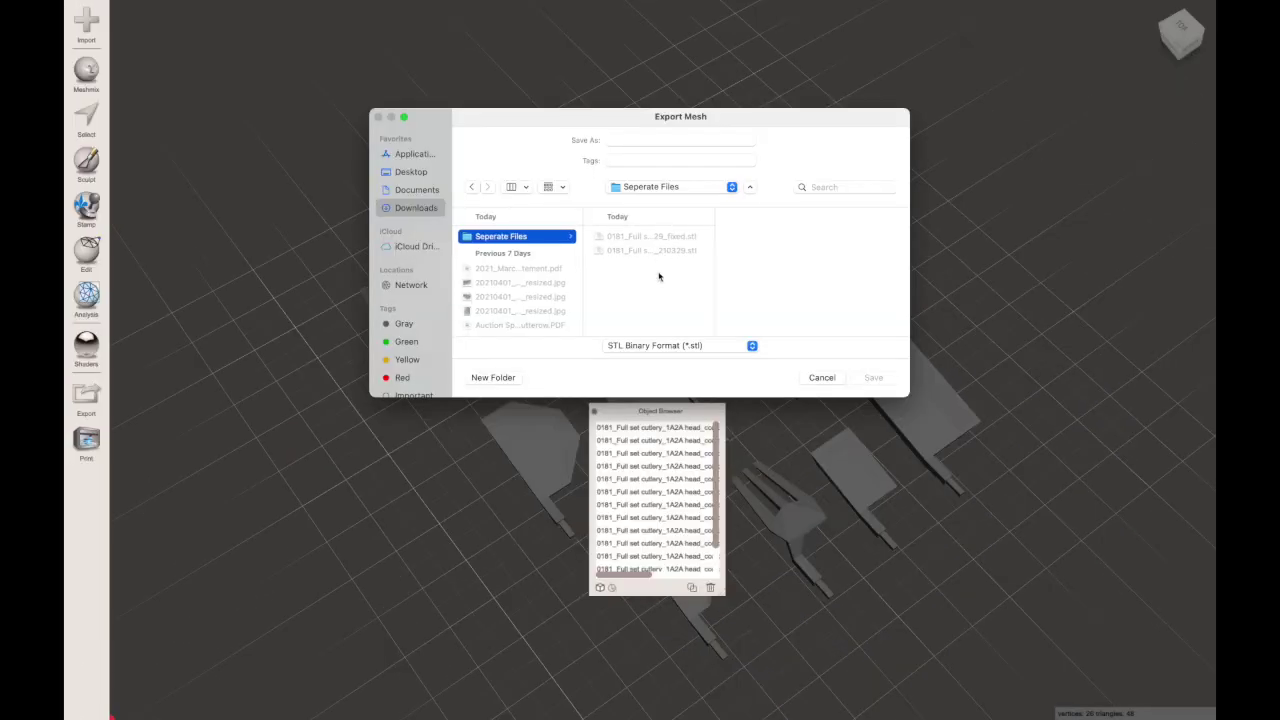
pyautogui.click(610, 143)
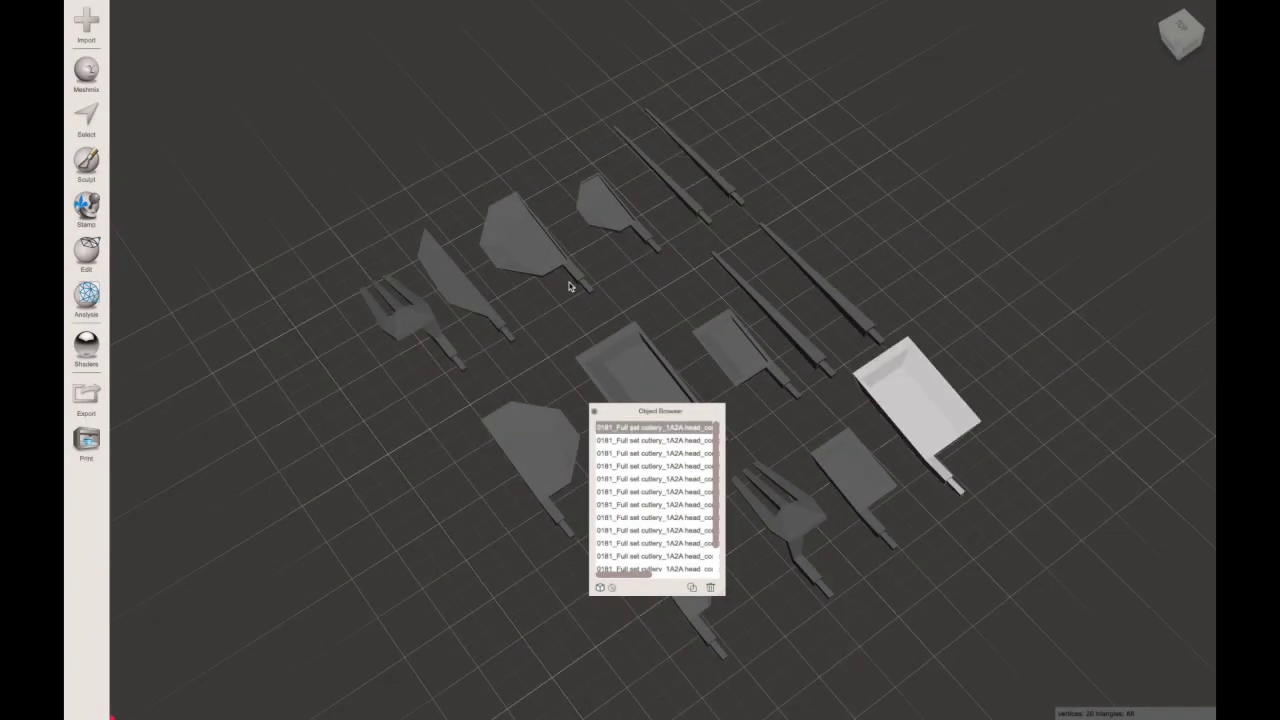
# Step: Export the selected large rectangular scoop as 2.stl and the second object in the list as 3.stl
pyautogui.press('super+e')
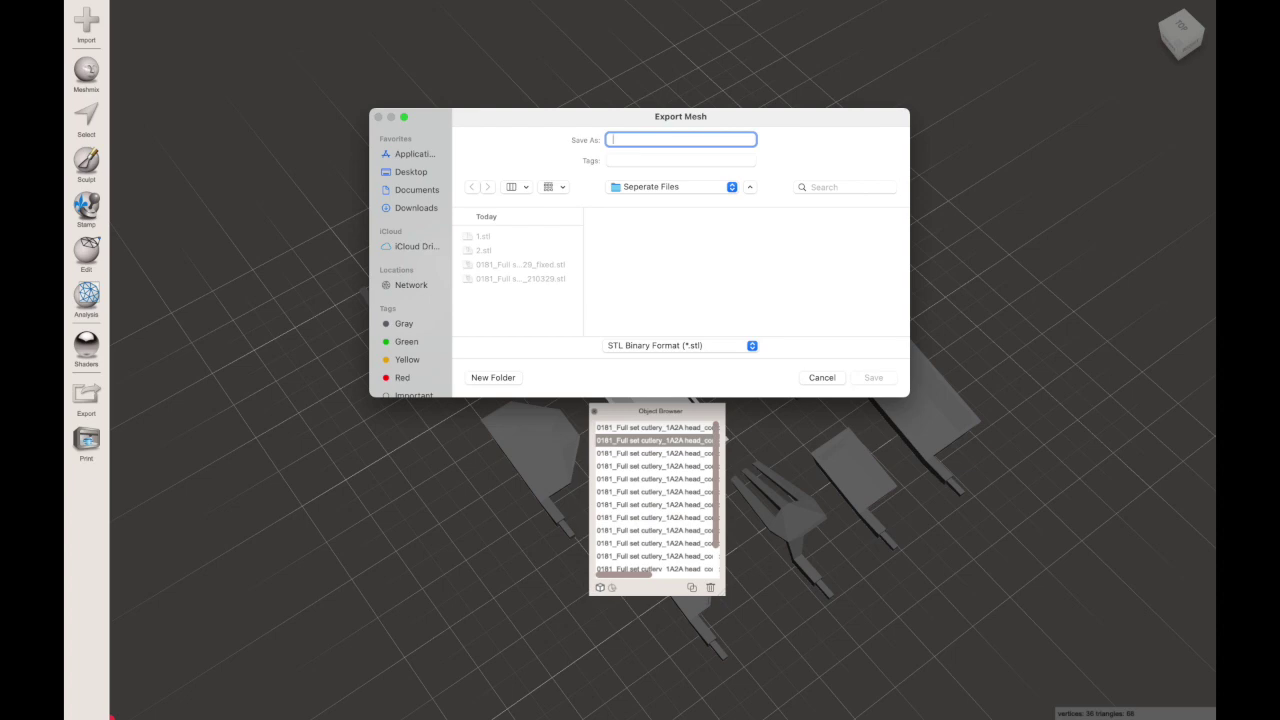
pyautogui.write('3')
pyautogui.press('Return')
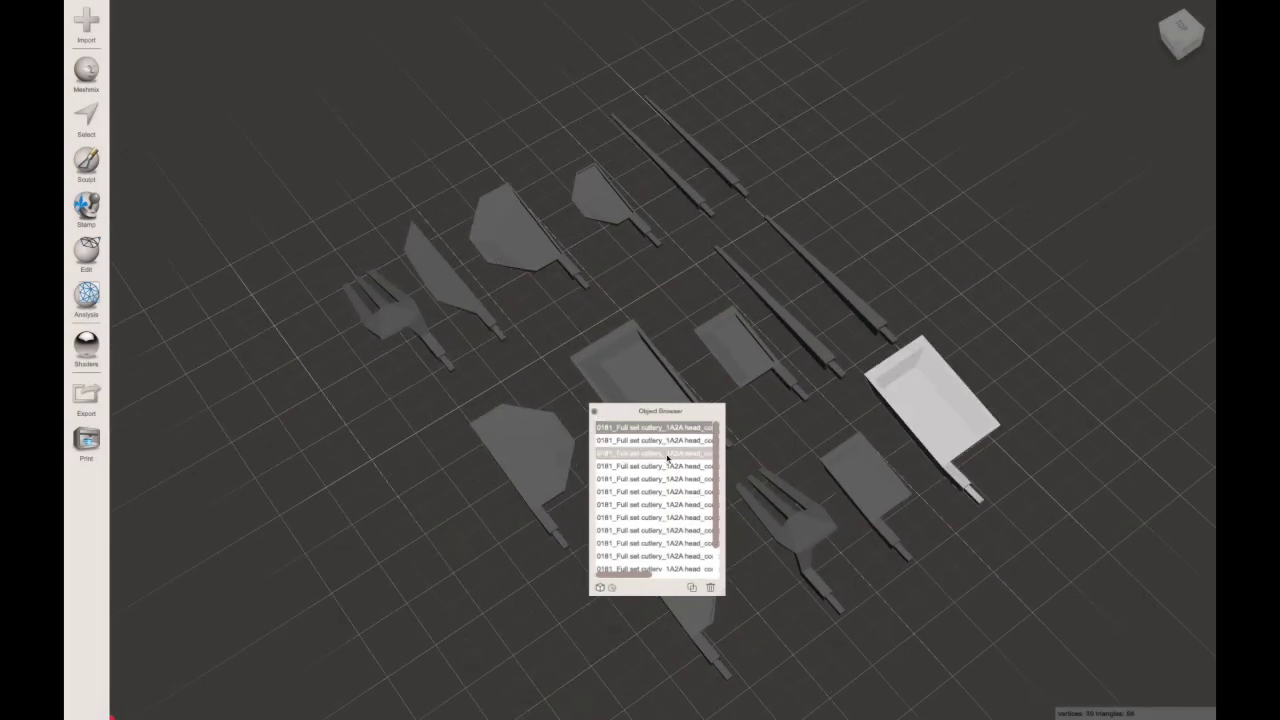
# Step: Select all the separated cutlery objects and delete them from the scene
pyautogui.moveTo(717, 505); pyautogui.dragTo(717, 563)
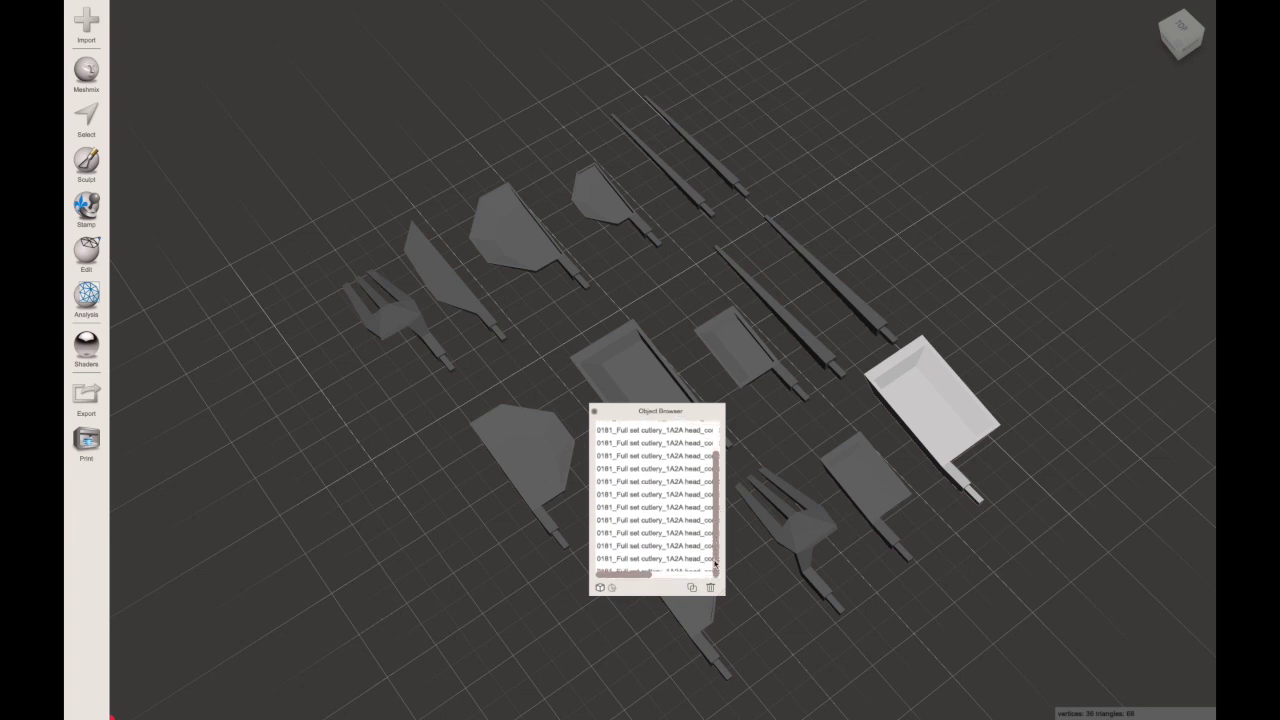
pyautogui.keyDown('shift'); pyautogui.click(696, 572); pyautogui.keyUp('shift')
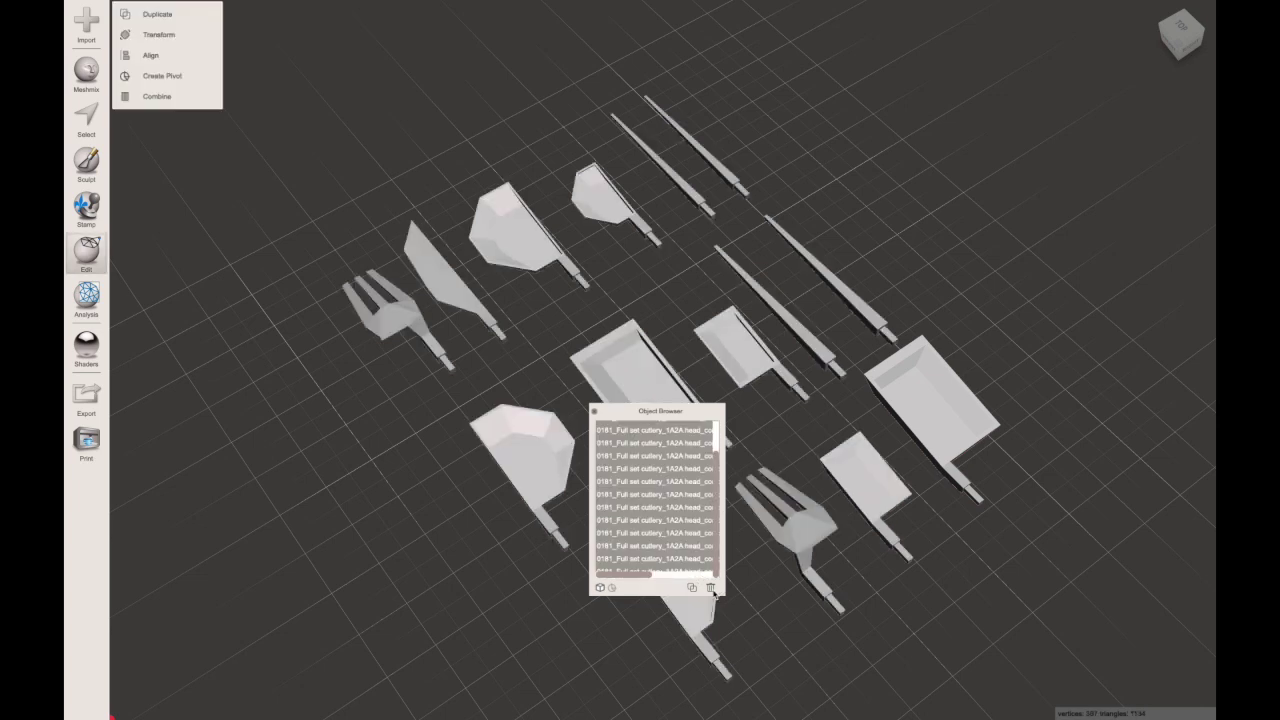
pyautogui.click(711, 588)
# Step: Import the unrepaired file 0181_Full set cutlery_1A2A head_components_210329.stl
pyautogui.click(568, 320)
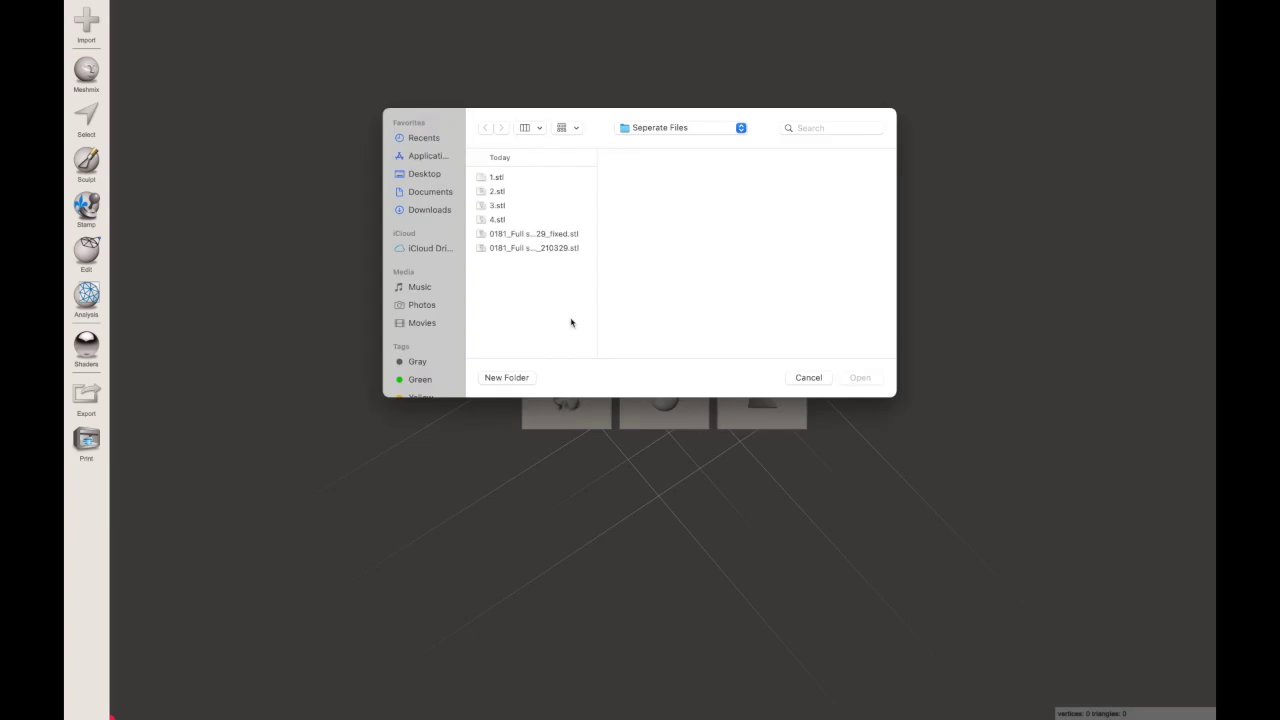
pyautogui.click(505, 236)
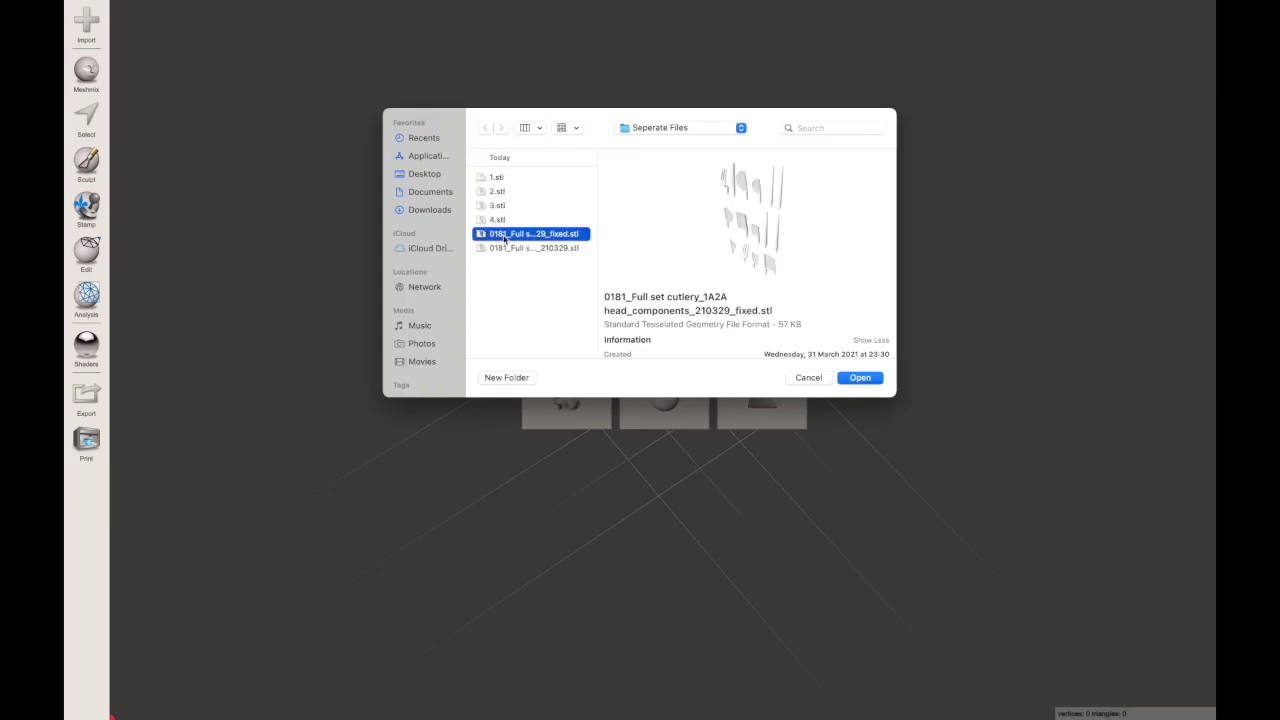
pyautogui.doubleClick(505, 244)
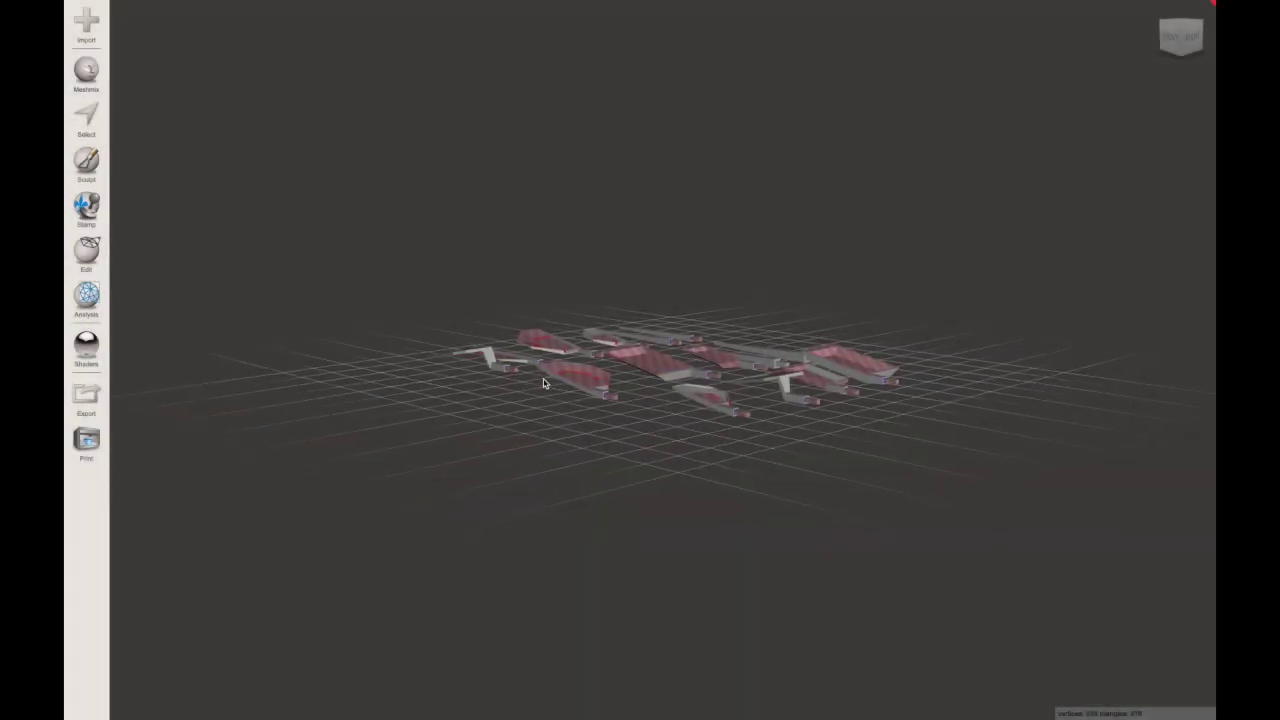
# Step: Run Separate Shells on the unrepaired cutlery model
pyautogui.moveTo(543, 380); pyautogui.dragTo(521, 472, button='right')
pyautogui.scroll(5, 640, 288)
pyautogui.moveTo(640, 288)
pyautogui.mouseDown(button='right')
pyautogui.moveTo(435, 253)
pyautogui.moveTo(674, 226)
pyautogui.moveTo(674, 280)
pyautogui.moveTo(645, 283)
pyautogui.mouseUp(button='right')
pyautogui.scroll(3, 660, 290)
pyautogui.scroll(-3, 645, 283)
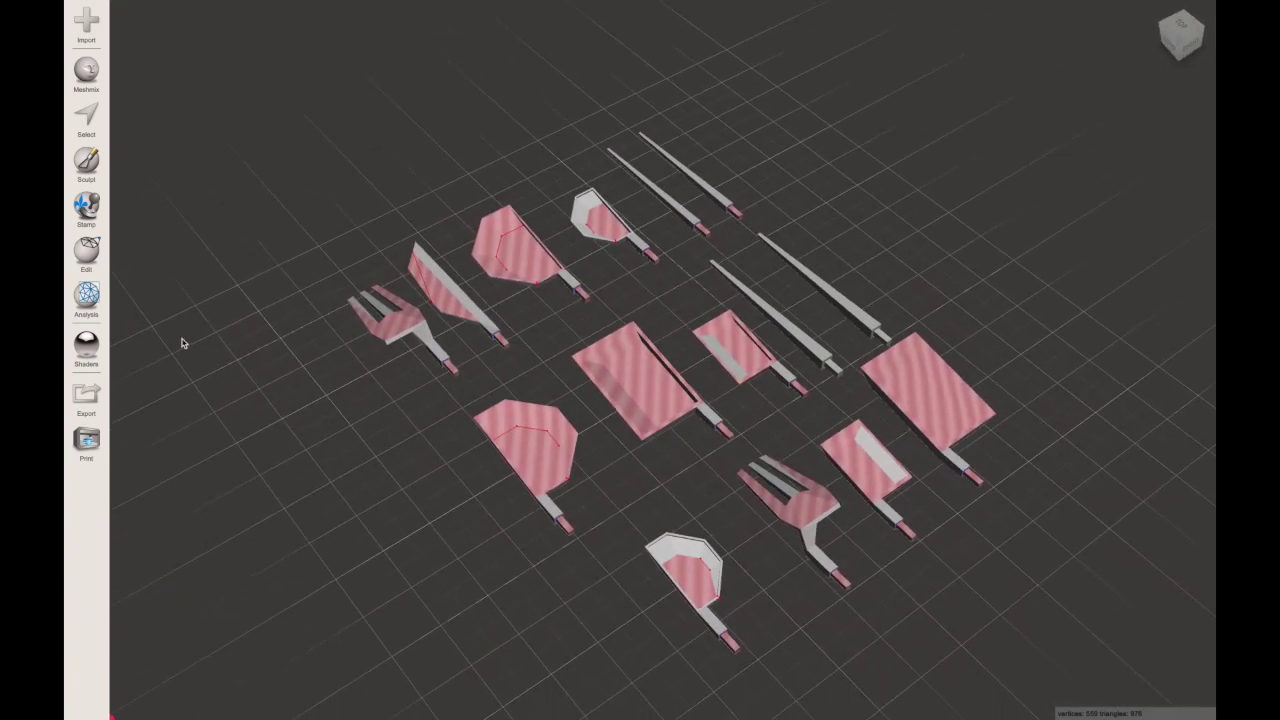
pyautogui.click(86, 252)
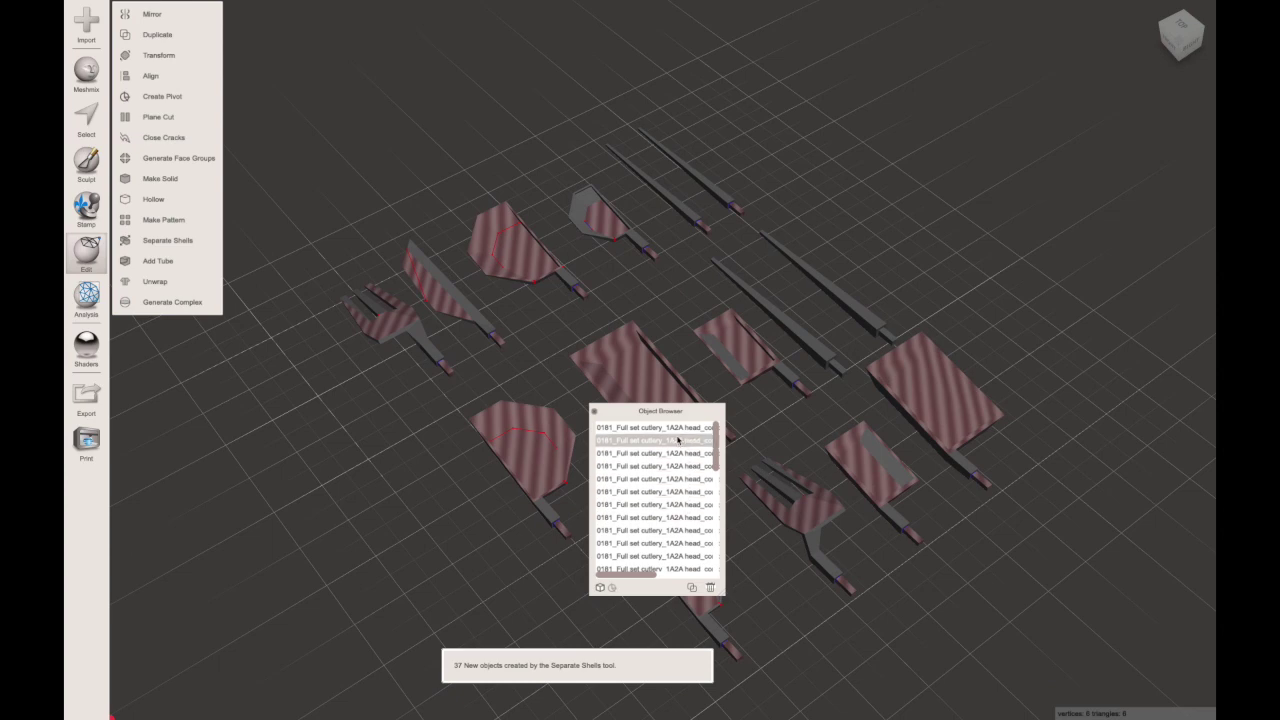
# Step: Examine individual entries in the object list to see which parts of the cutlery each shell covers
pyautogui.scroll(-10, 677, 441)
pyautogui.click(663, 511)
pyautogui.scroll(1, 632, 210)
pyautogui.scroll(5, 631, 209)
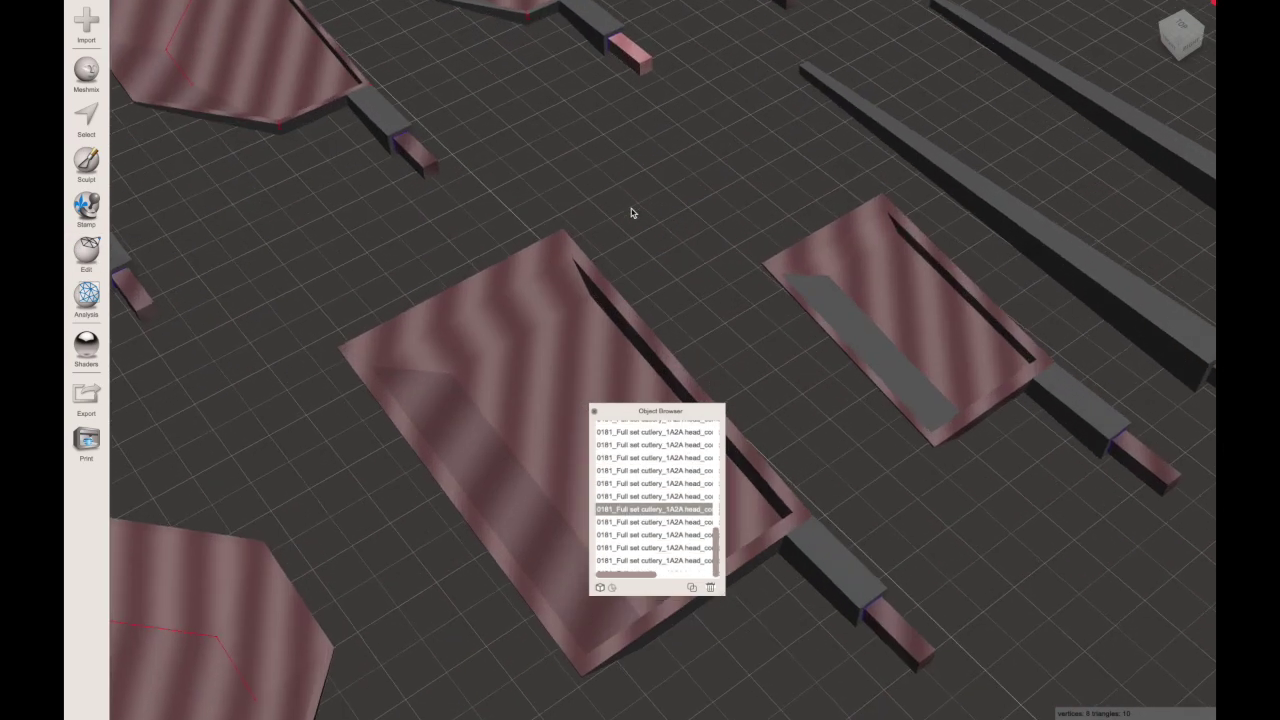
pyautogui.scroll(-6, 627, 206)
pyautogui.scroll(2, 630, 212)
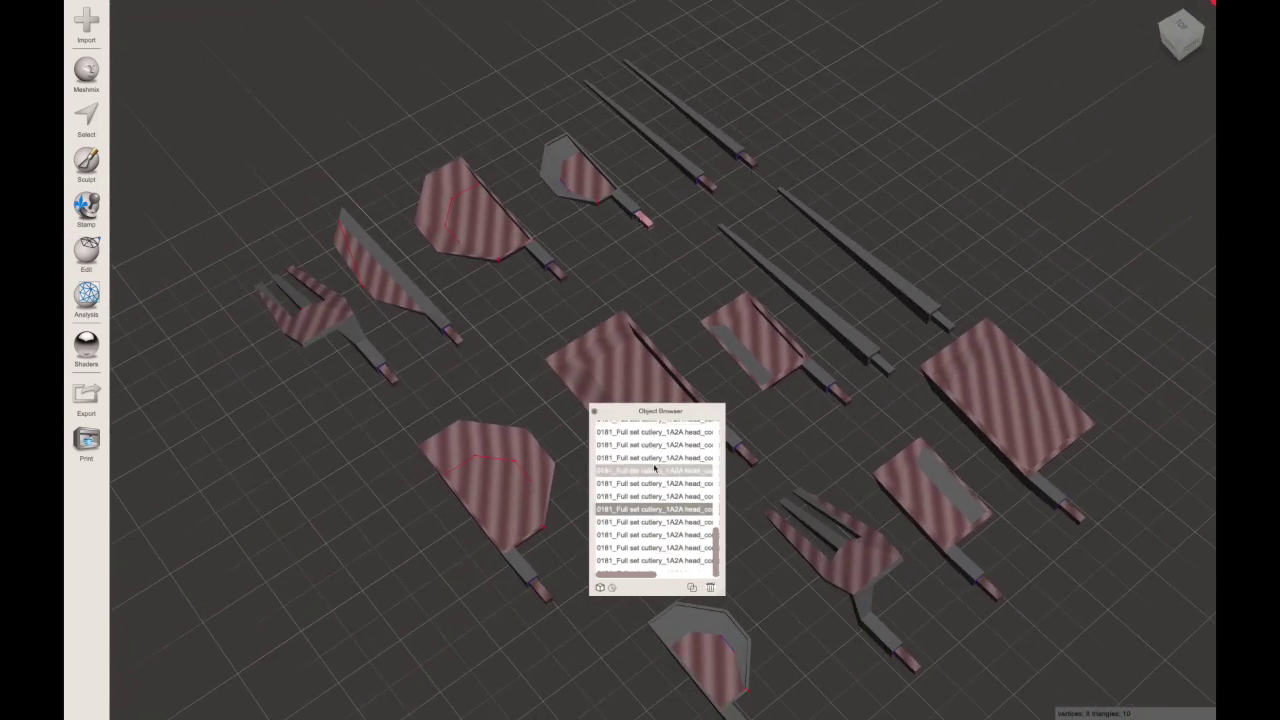
pyautogui.click(655, 560)
pyautogui.scroll(-2, 671, 277)
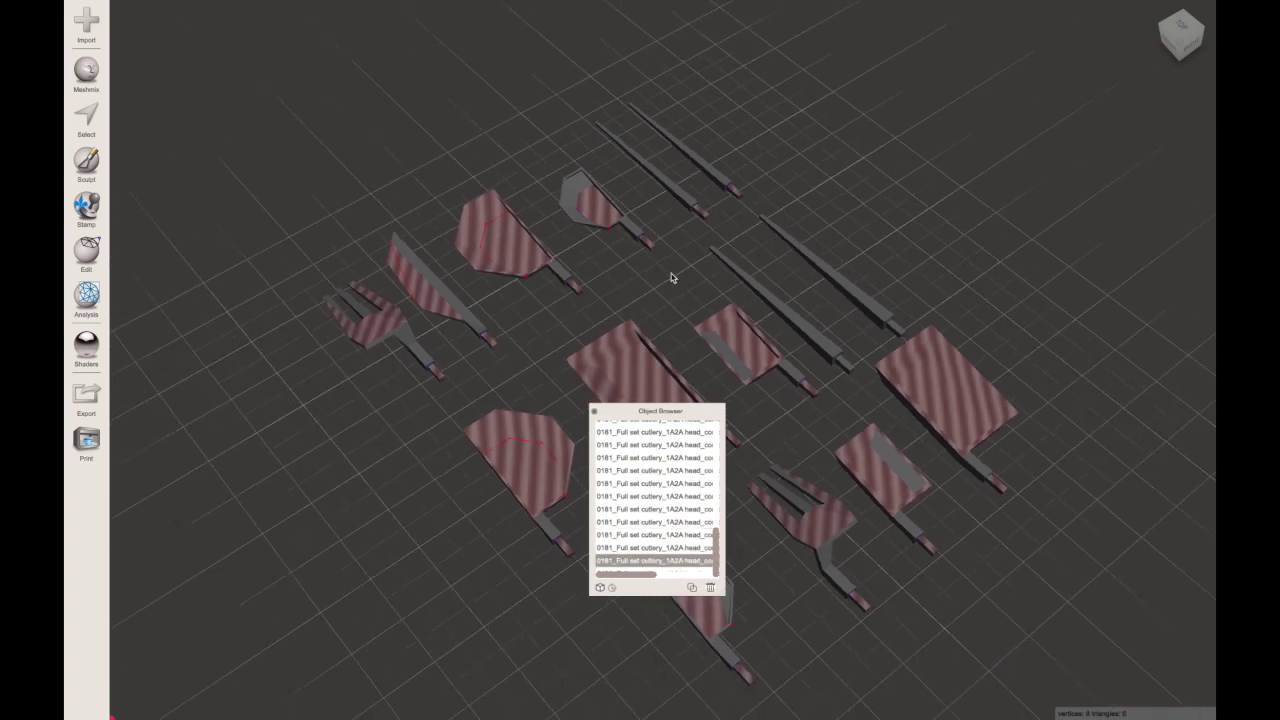
# Step: Undo the shell separation of the unrepaired cutlery model
pyautogui.click(166, 7)
pyautogui.moveTo(192, 7)
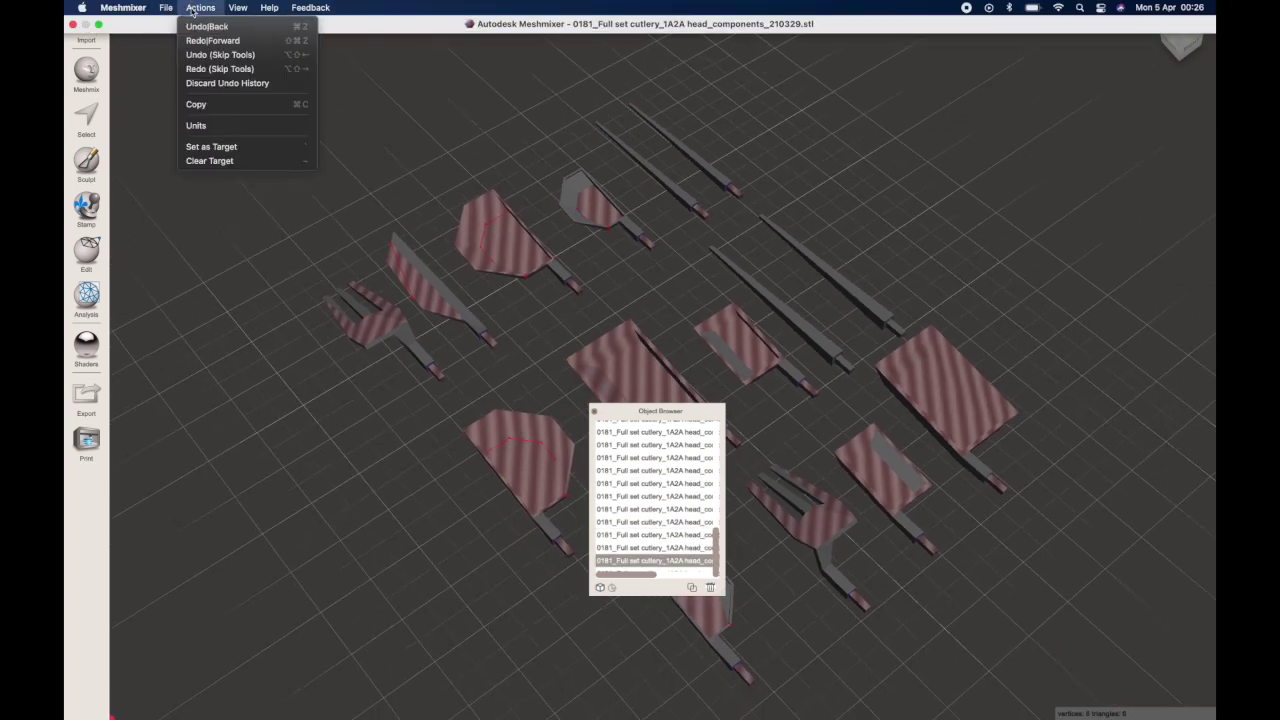
pyautogui.click(197, 28)
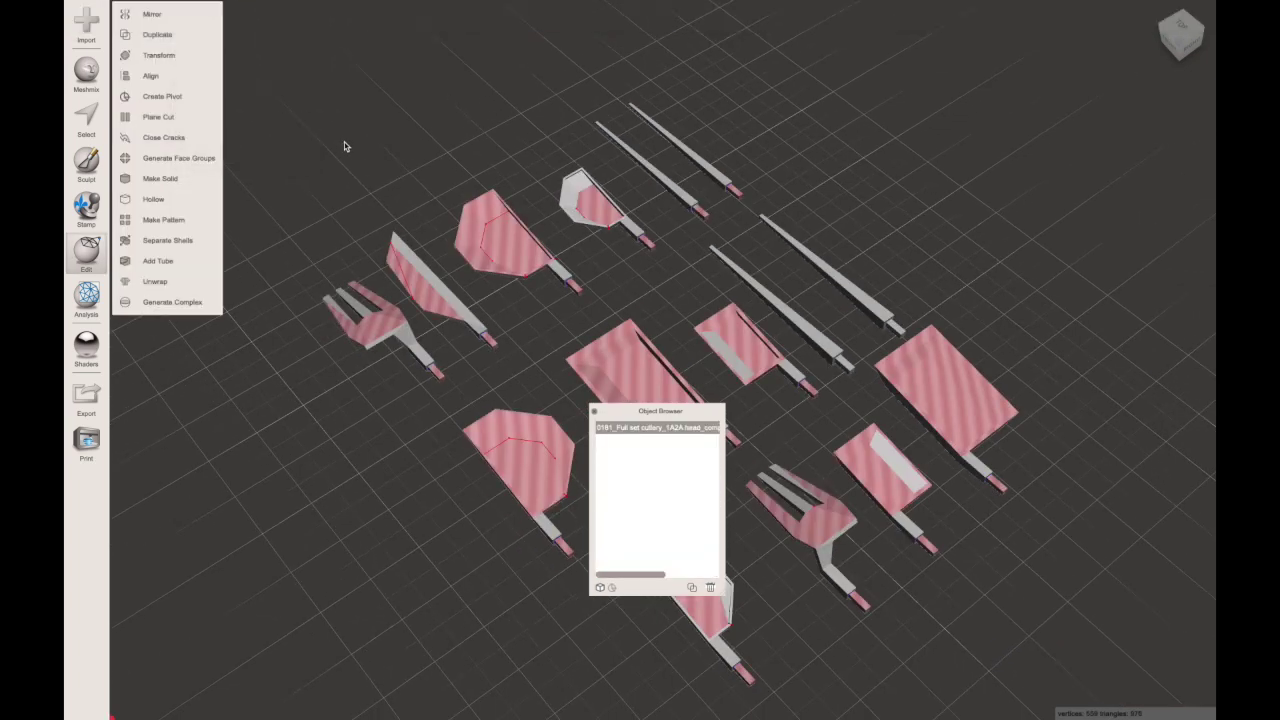
# Step: Lasso-select the small faceted spoon nearest the front and separate it into its own object
pyautogui.scroll(-5, 344, 142)
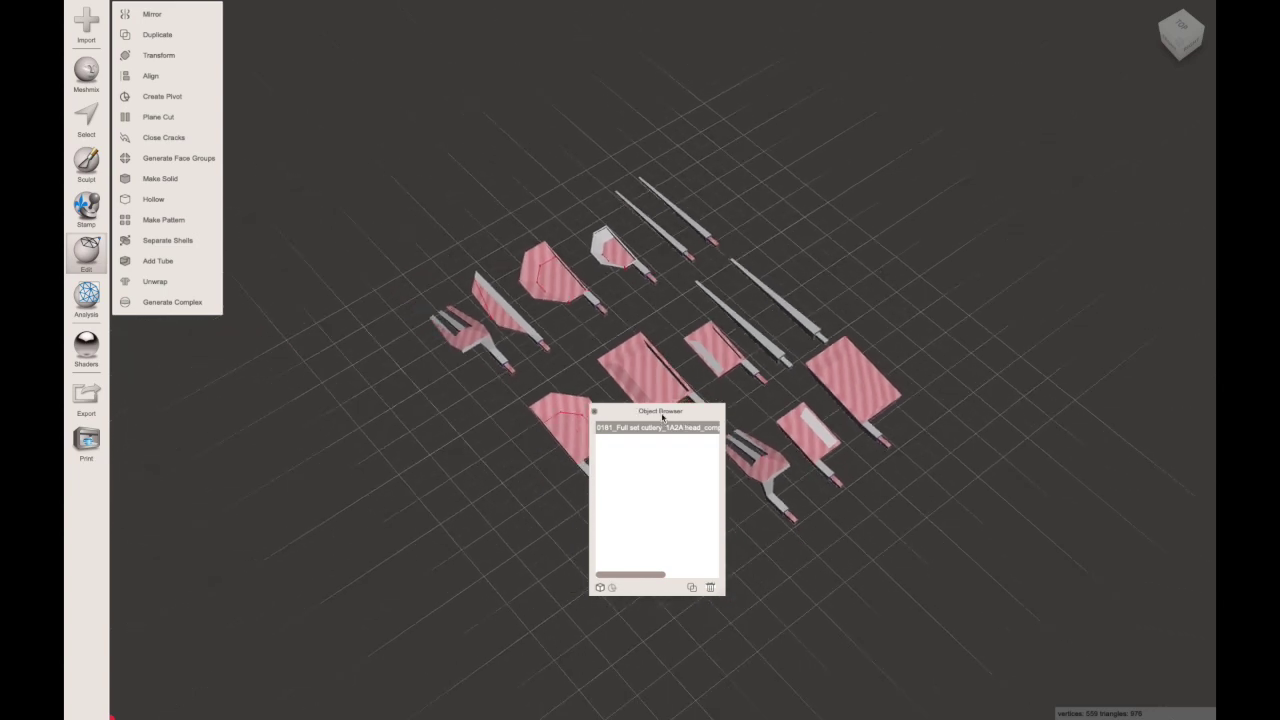
pyautogui.moveTo(662, 418); pyautogui.dragTo(1111, 440)
pyautogui.moveTo(935, 367); pyautogui.dragTo(926, 395, button='right')
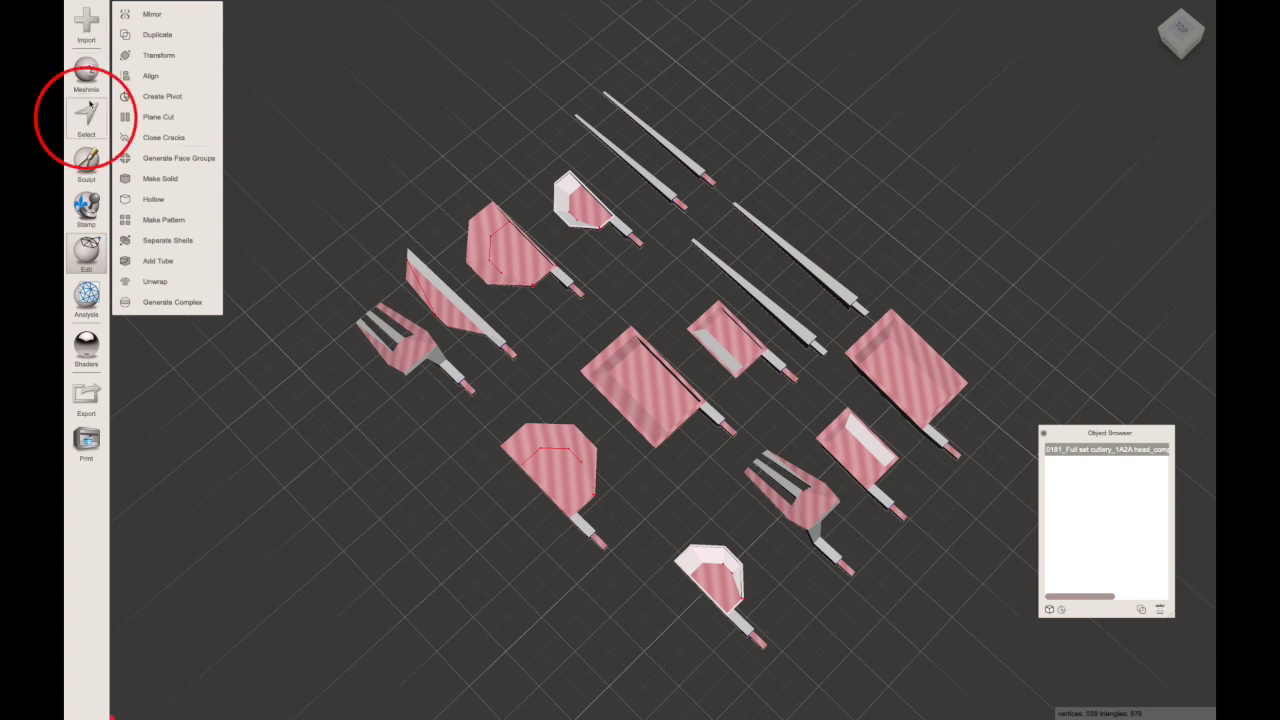
pyautogui.click(89, 105)
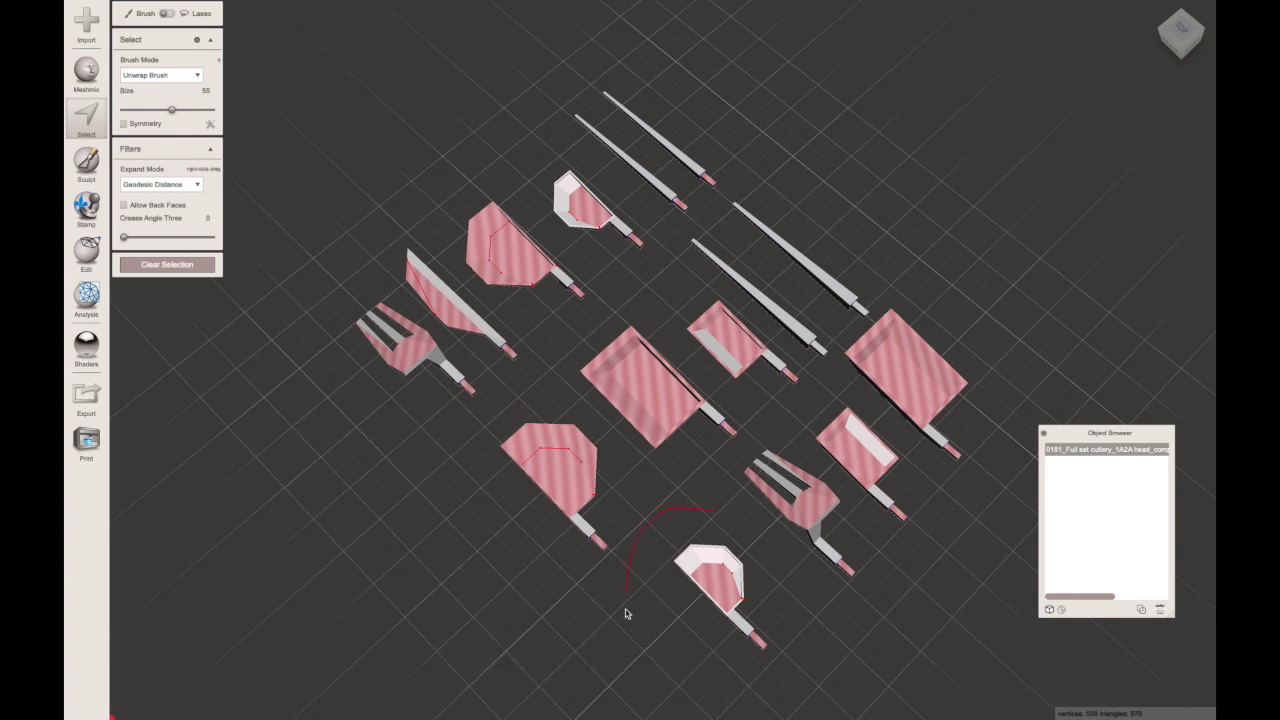
pyautogui.moveTo(626, 610)
pyautogui.mouseDown()
pyautogui.moveTo(789, 706)
pyautogui.moveTo(773, 583)
pyautogui.moveTo(721, 512)
pyautogui.mouseUp()
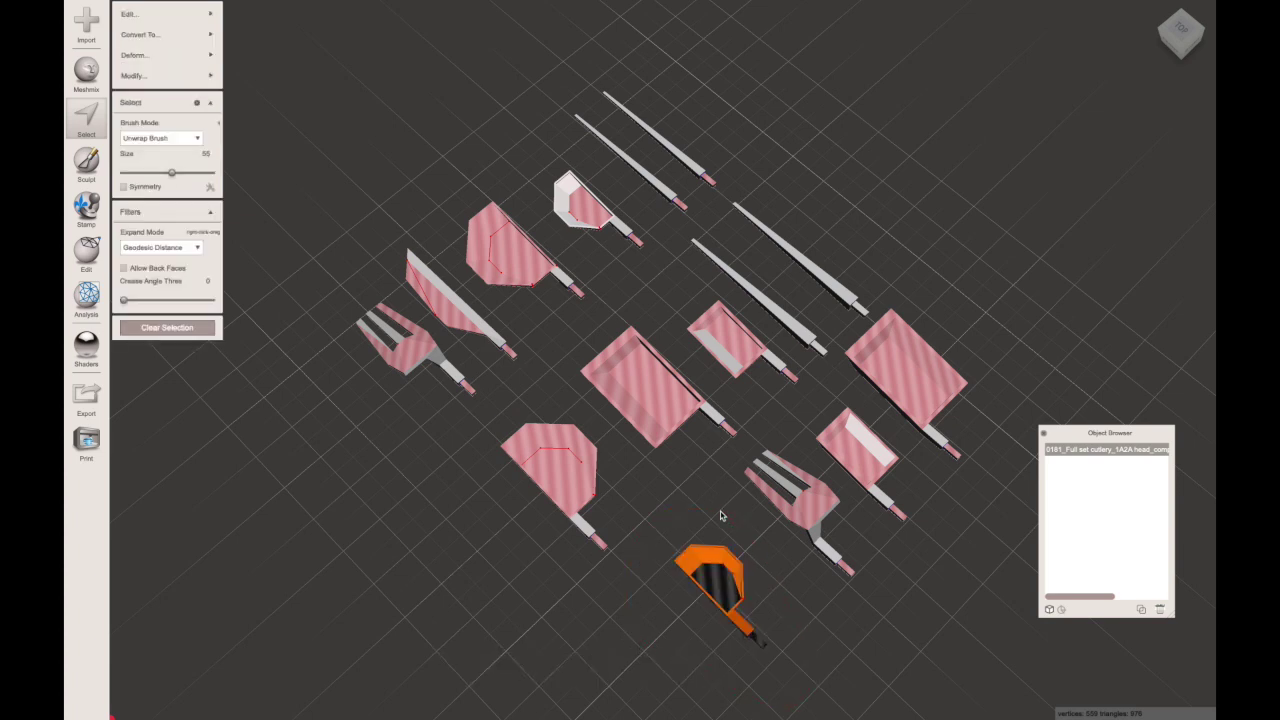
pyautogui.moveTo(177, 12)
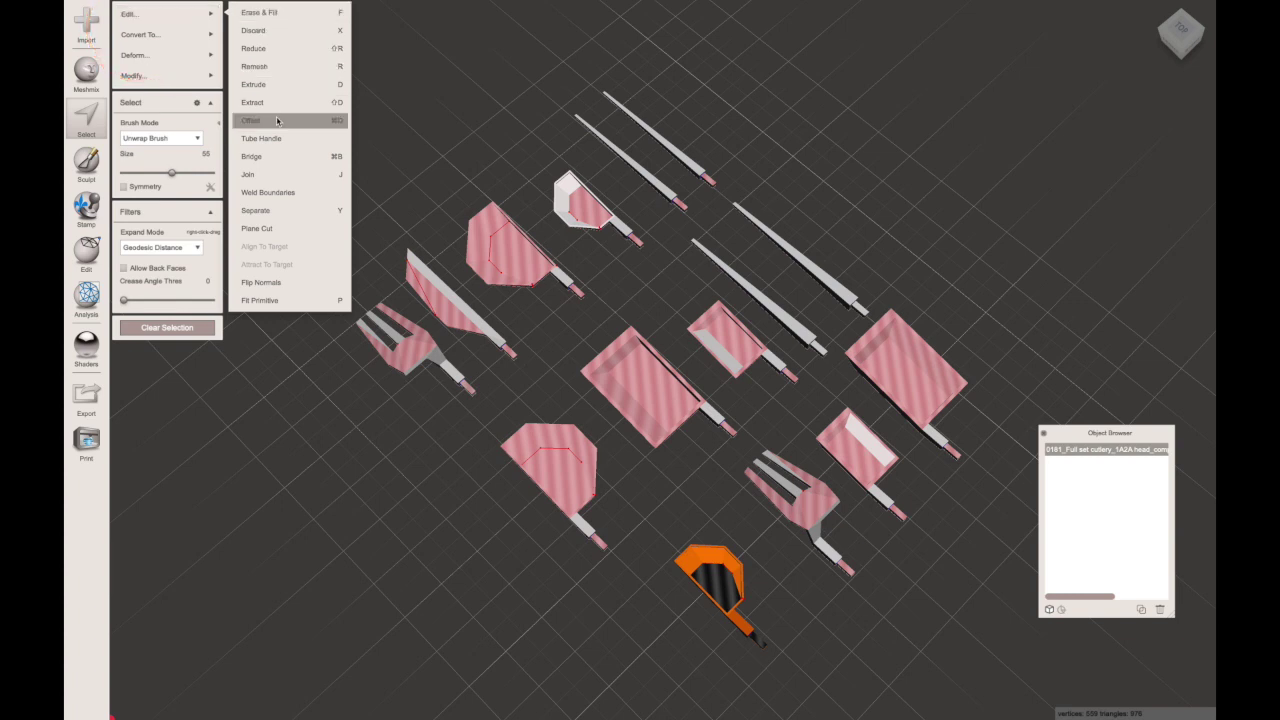
pyautogui.click(289, 213)
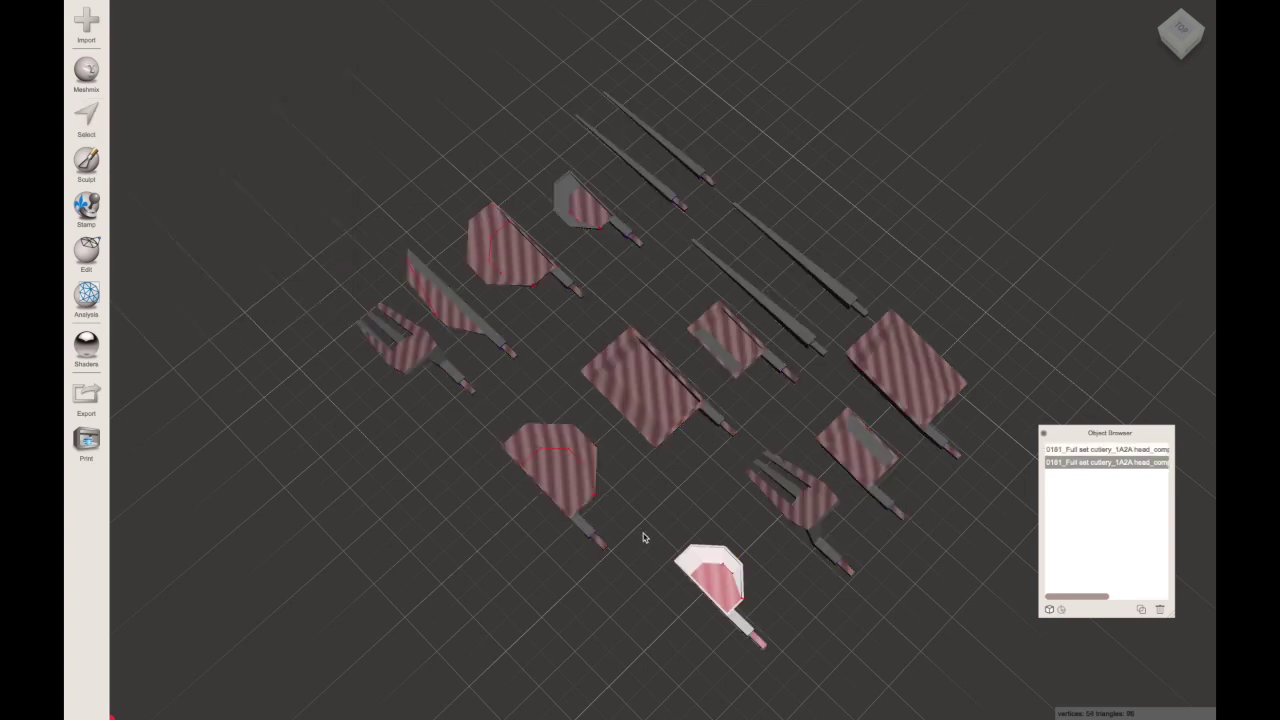
# Step: Lasso-select the front fork in the remaining cutlery mesh, separate it into its own object, and reselect the remaining mesh
pyautogui.moveTo(738, 579); pyautogui.dragTo(141, 343, button='right')
pyautogui.click(728, 505)
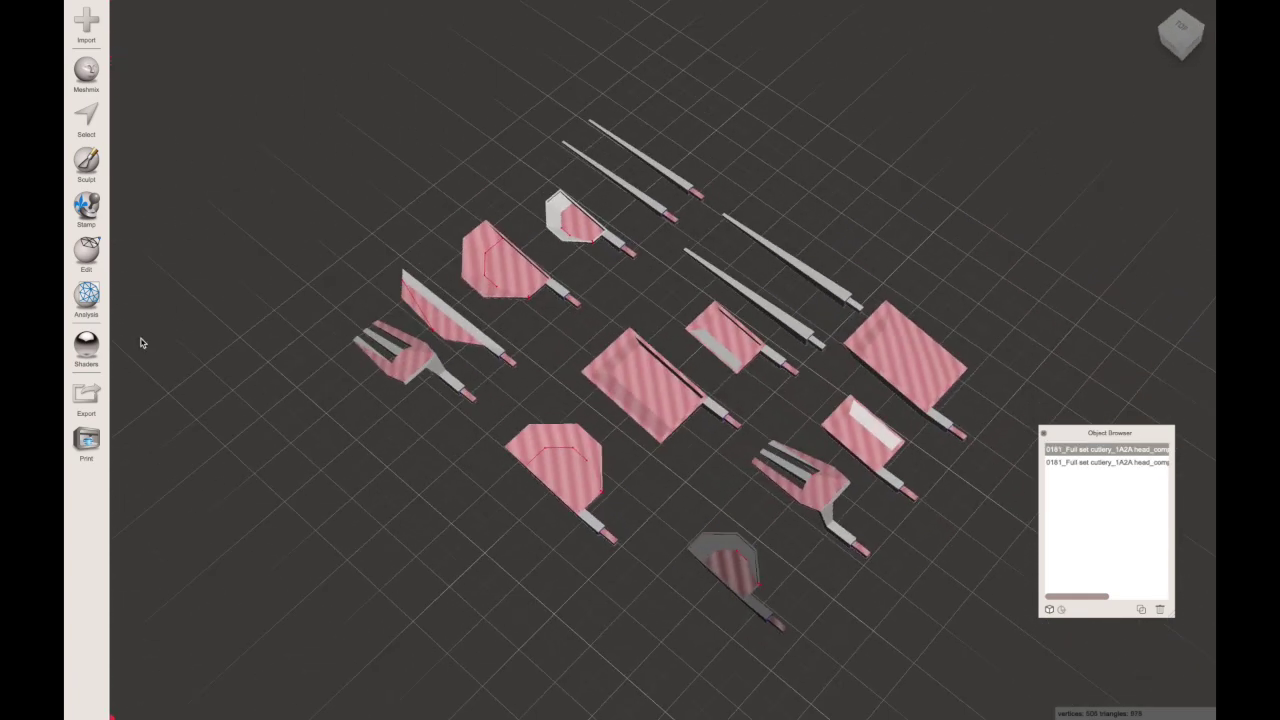
pyautogui.click(86, 118)
pyautogui.moveTo(887, 535); pyautogui.dragTo(869, 491)
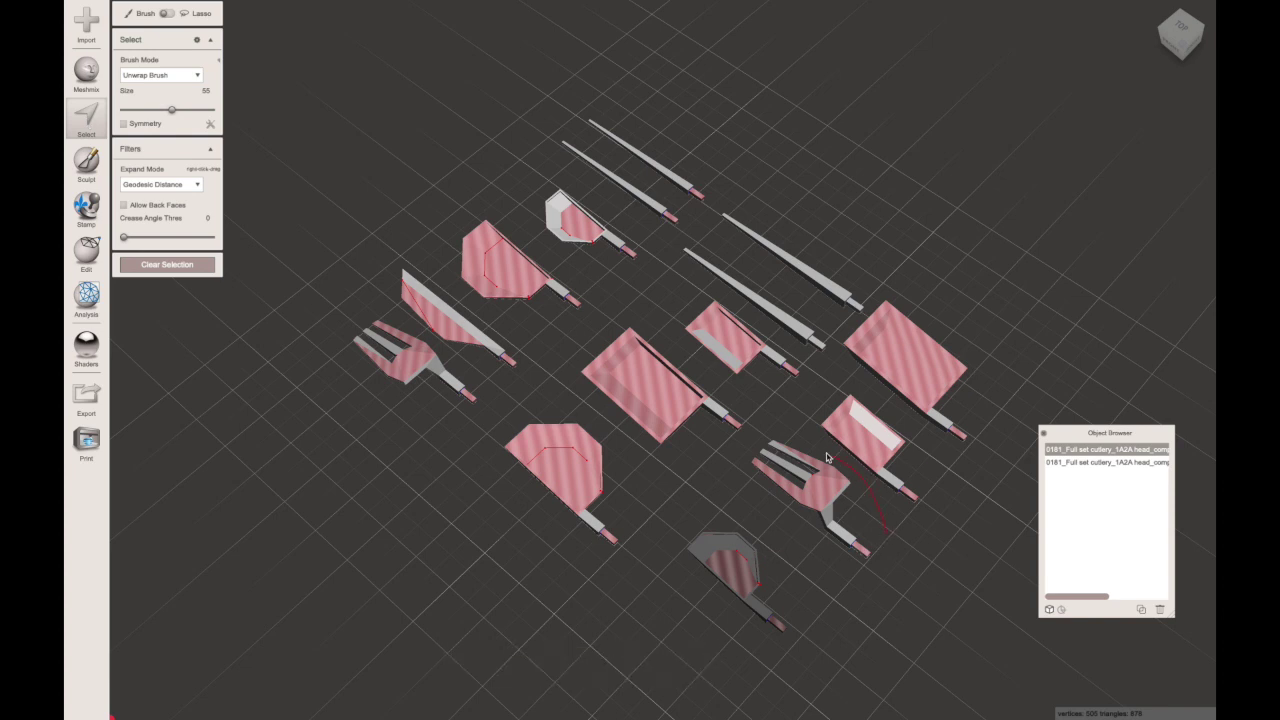
pyautogui.moveTo(744, 519)
pyautogui.mouseDown()
pyautogui.moveTo(905, 585)
pyautogui.moveTo(896, 535)
pyautogui.mouseUp()
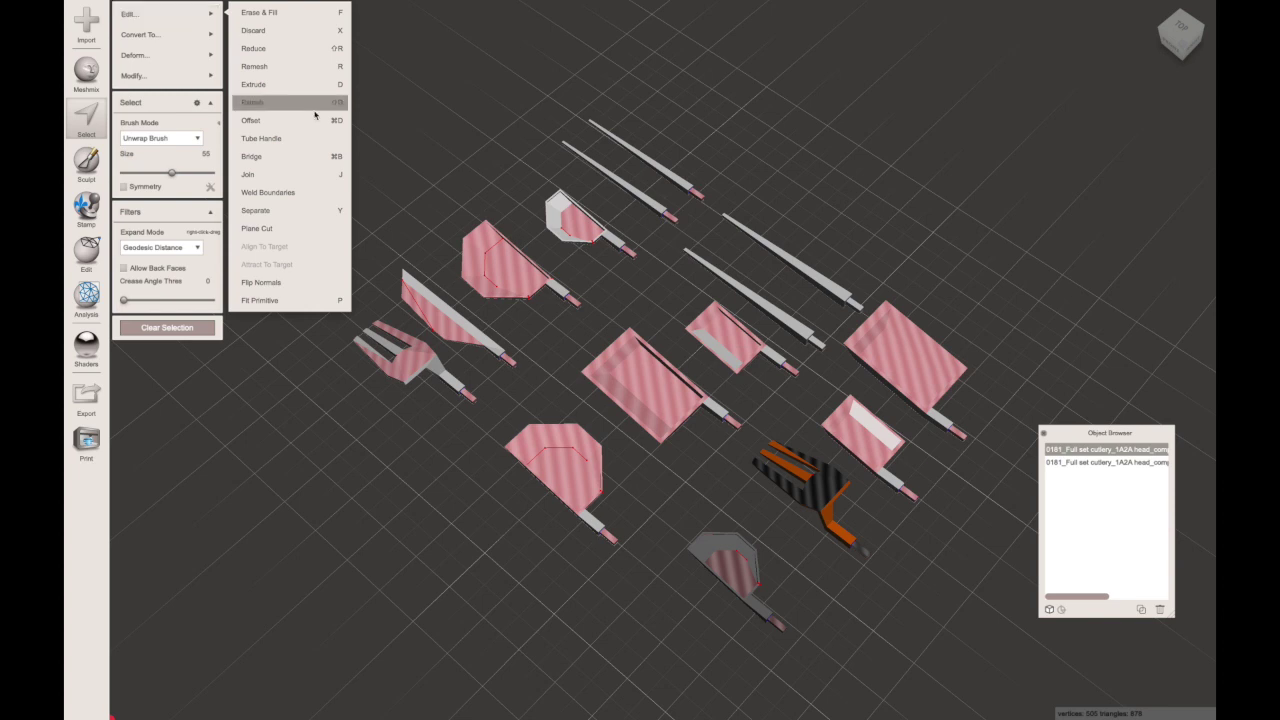
pyautogui.click(338, 216)
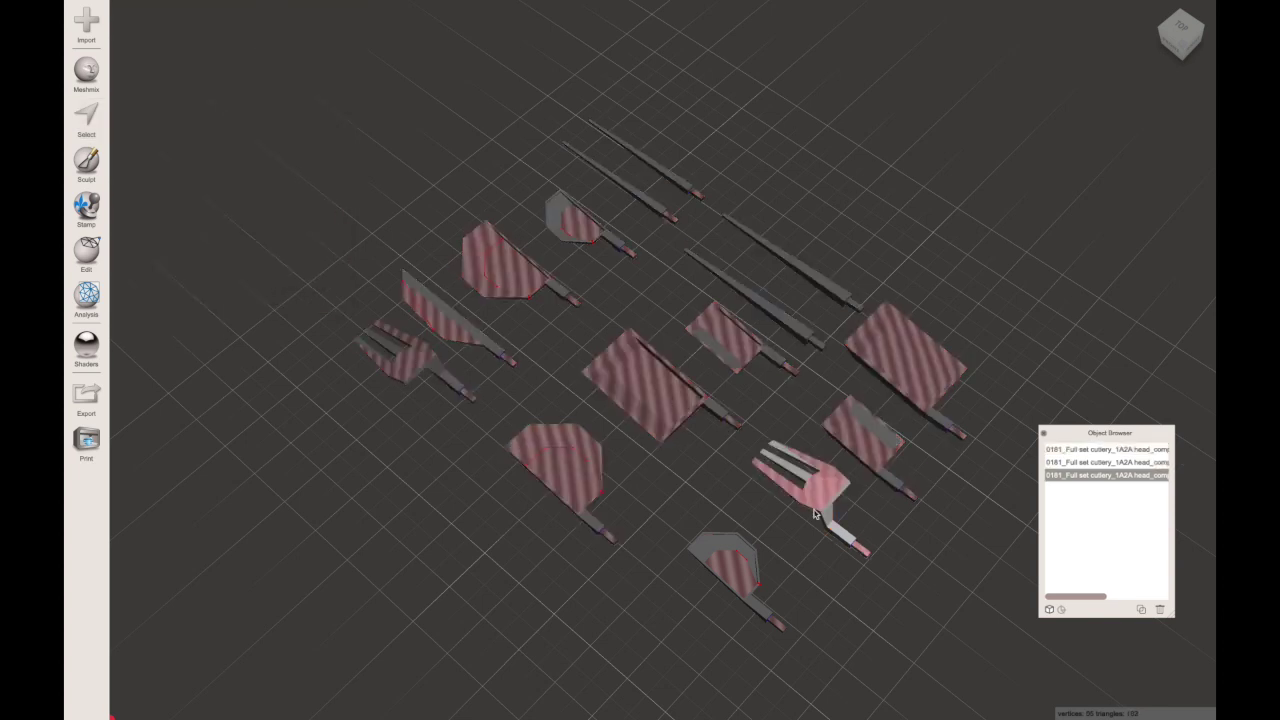
pyautogui.click(1092, 450)
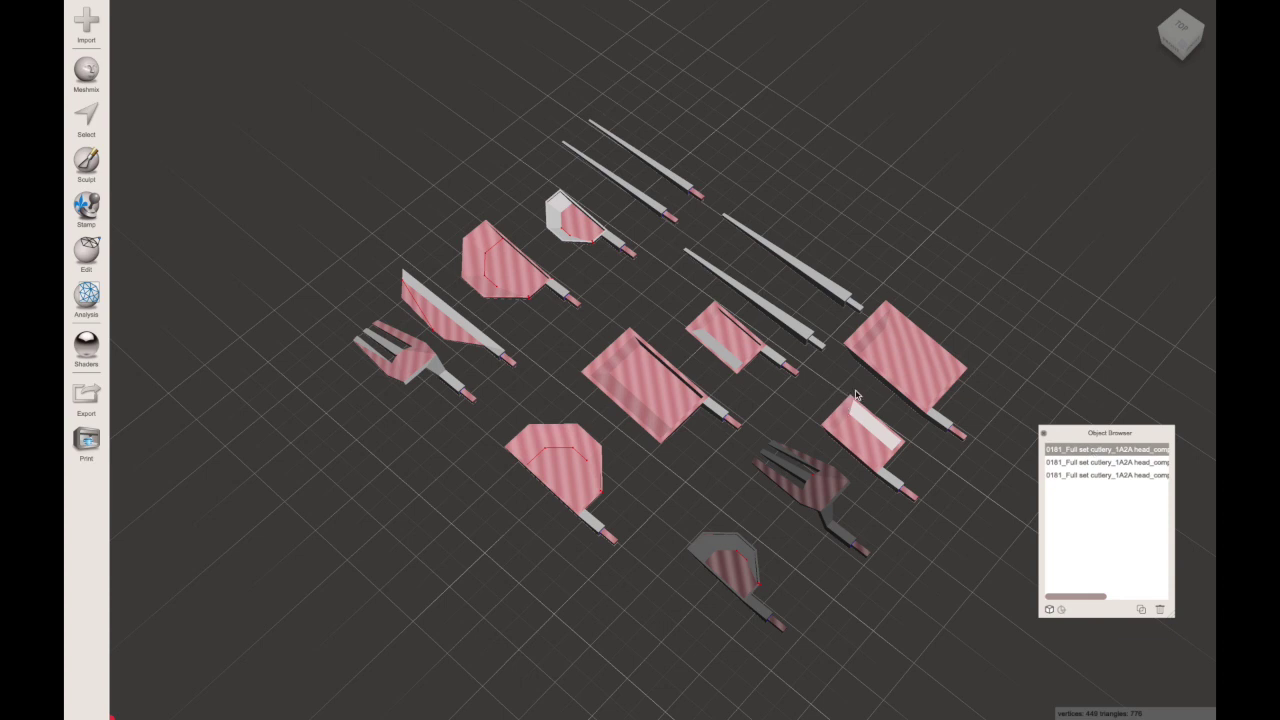
# Step: Lasso-select the small rectangular-headed utensil behind the front fork and separate it into its own object
pyautogui.press('s')
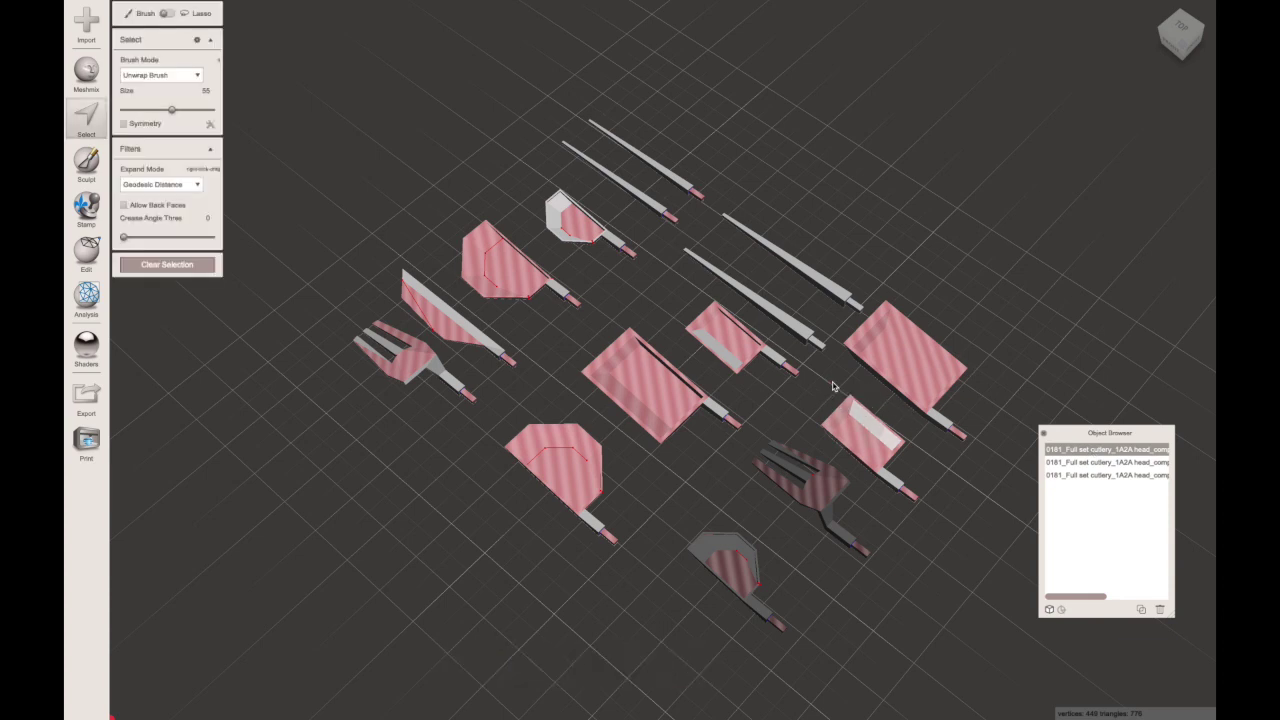
pyautogui.moveTo(949, 510)
pyautogui.mouseDown()
pyautogui.moveTo(834, 449)
pyautogui.moveTo(812, 416)
pyautogui.moveTo(824, 390)
pyautogui.mouseUp()
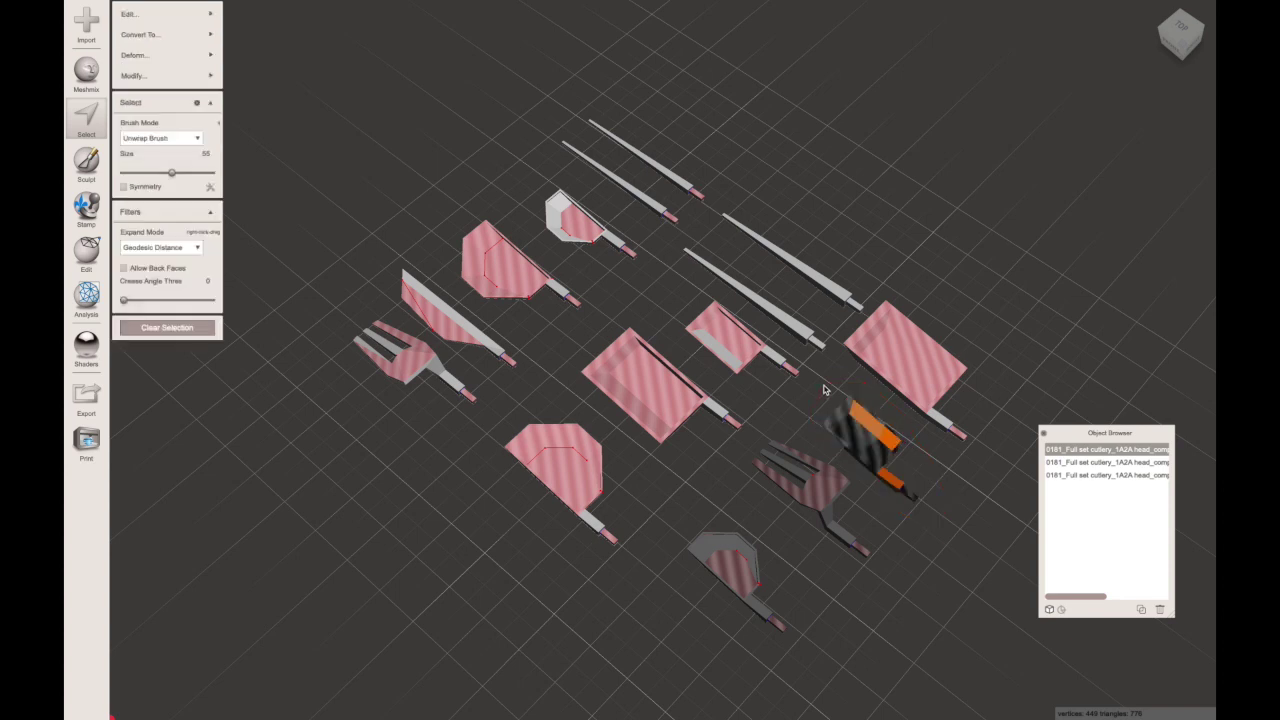
pyautogui.press('y')
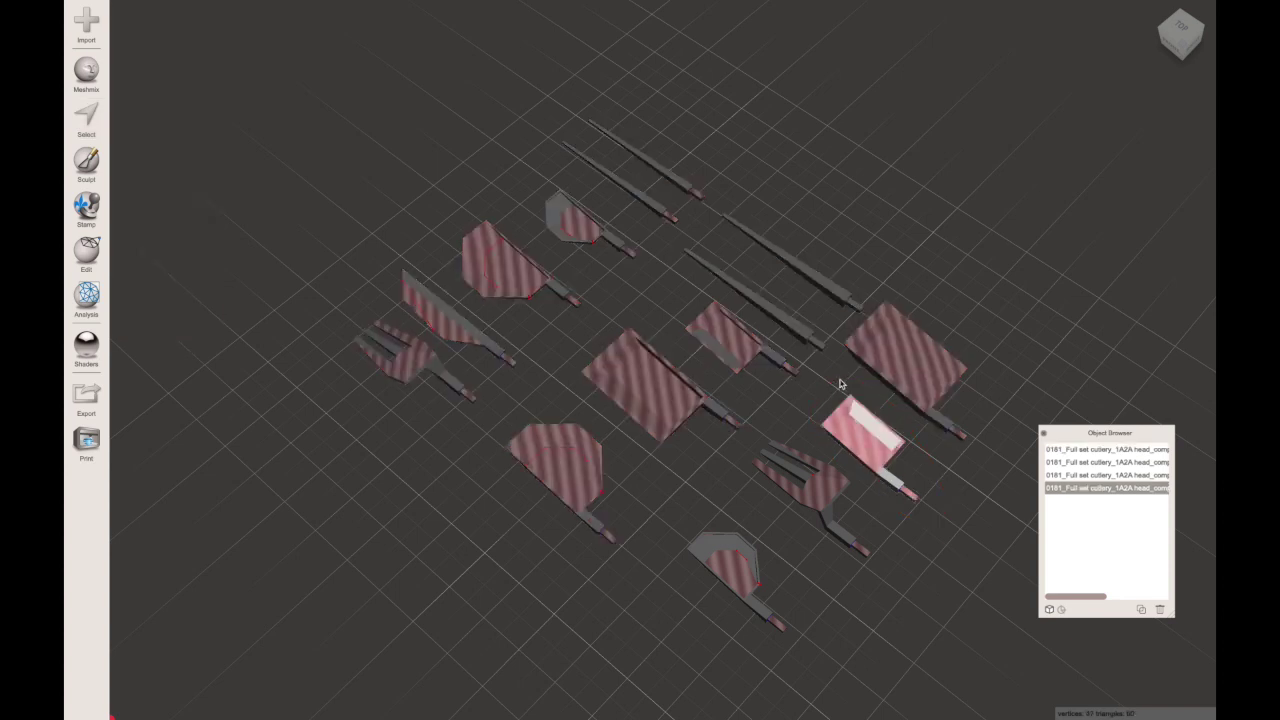
# Step: Reselect the remaining cutlery mesh, lasso-select the large rectangular-headed utensil beside the long chopsticks, and separate it into its own object
pyautogui.click(1059, 452)
pyautogui.press('s')
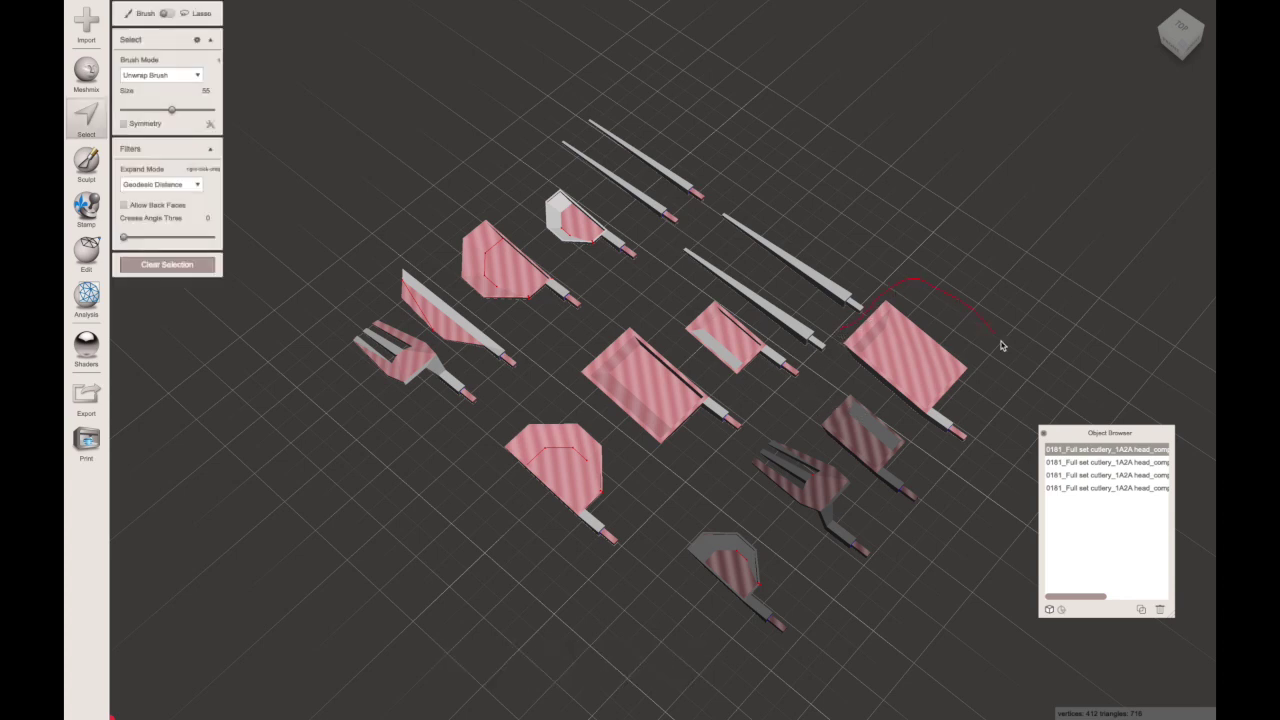
pyautogui.moveTo(1002, 345); pyautogui.dragTo(987, 441)
pyautogui.moveTo(840, 359); pyautogui.dragTo(833, 332)
pyautogui.moveTo(929, 390)
pyautogui.mouseDown(button='right')
pyautogui.moveTo(811, 366)
pyautogui.moveTo(917, 410)
pyautogui.mouseUp(button='right')
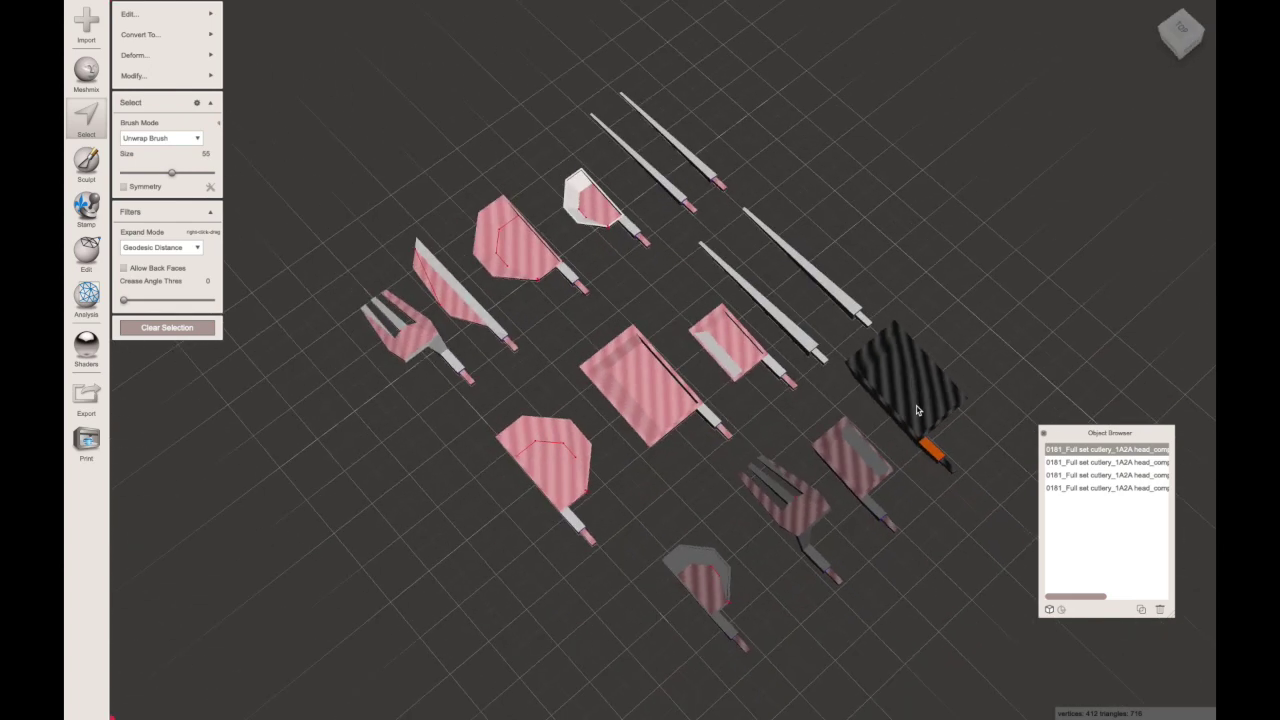
pyautogui.press('y')
pyautogui.moveTo(876, 409); pyautogui.dragTo(1022, 406, button='right')
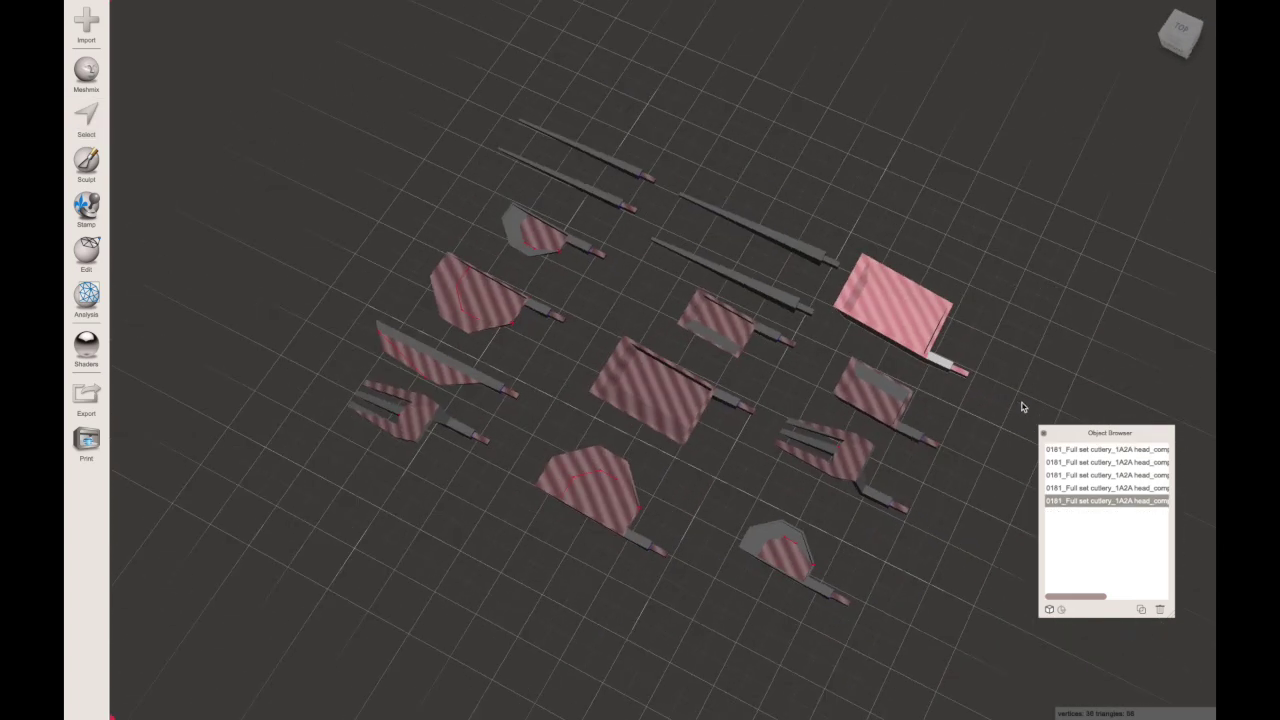
# Step: Check that the separated utensils can be selected individually, including the small rectangular-headed one
pyautogui.click(737, 285)
pyautogui.moveTo(737, 285); pyautogui.dragTo(876, 383, button='right')
pyautogui.click(876, 383)
pyautogui.click(866, 424)
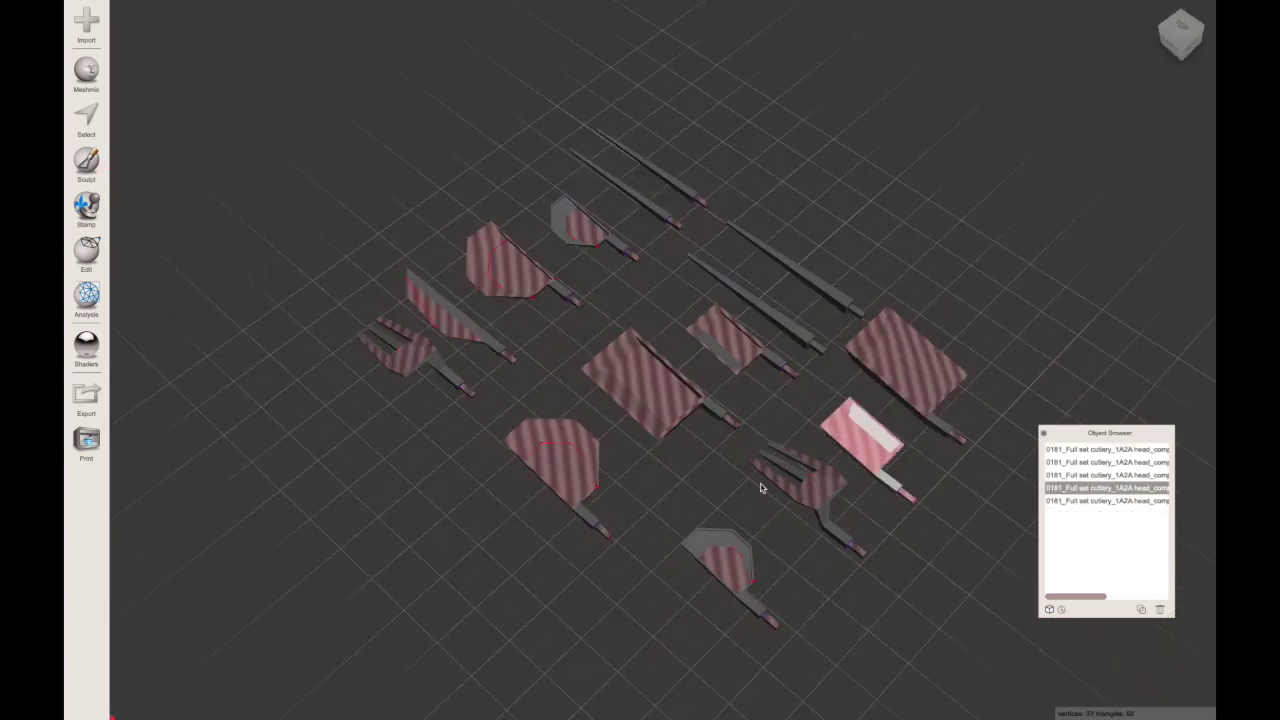
# Step: Export the separated small faceted spoon nearest the front as a binary STL named 5, continuing despite its non-manifold geometry
pyautogui.click(705, 545)
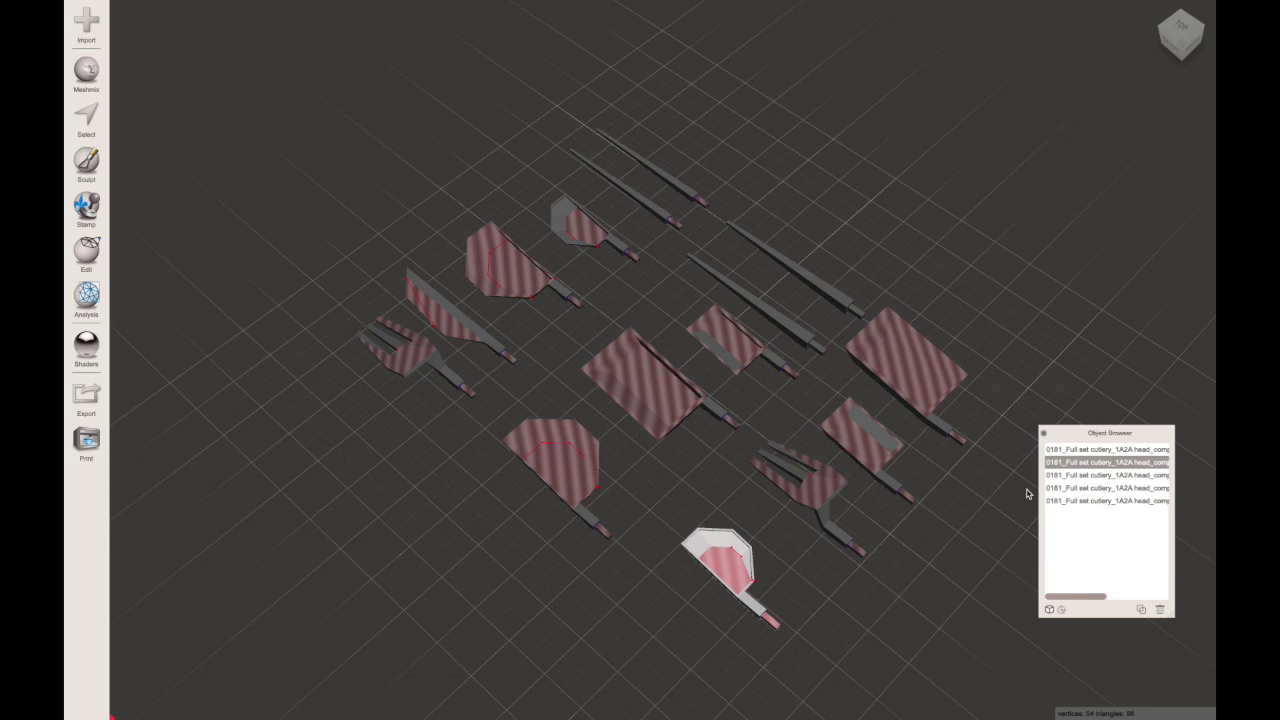
pyautogui.click(166, 7)
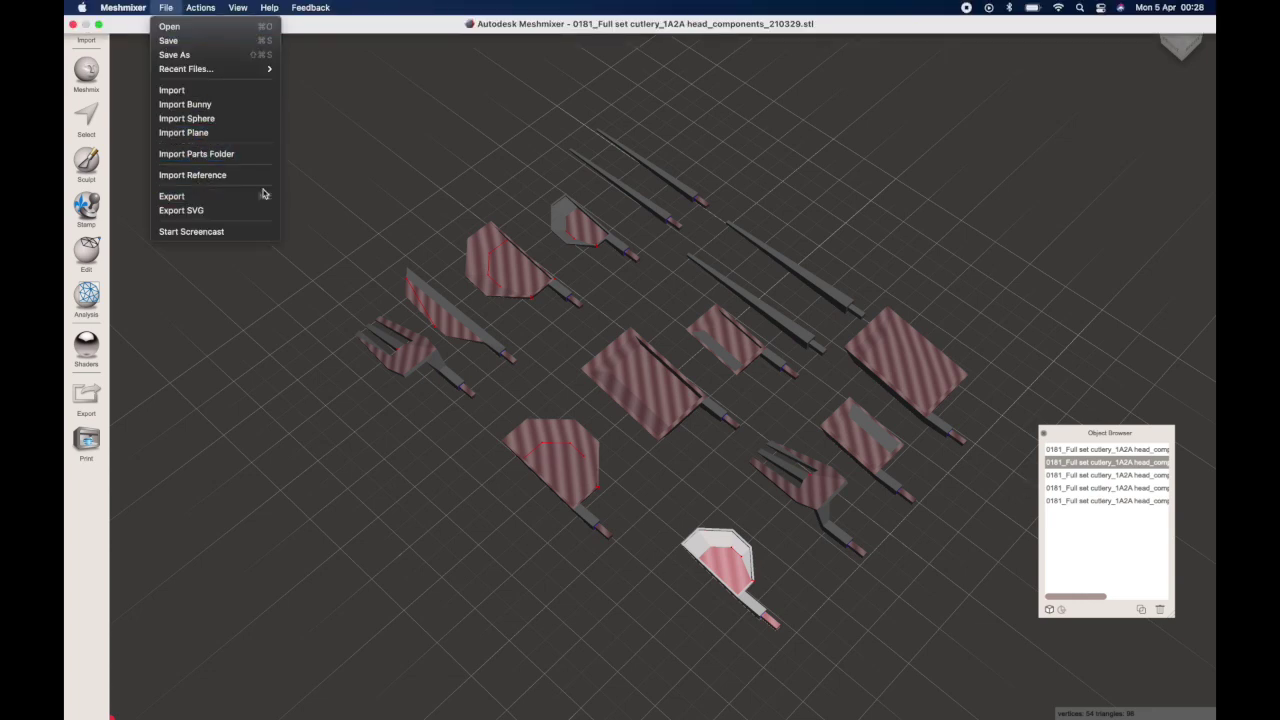
pyautogui.press('super+e')
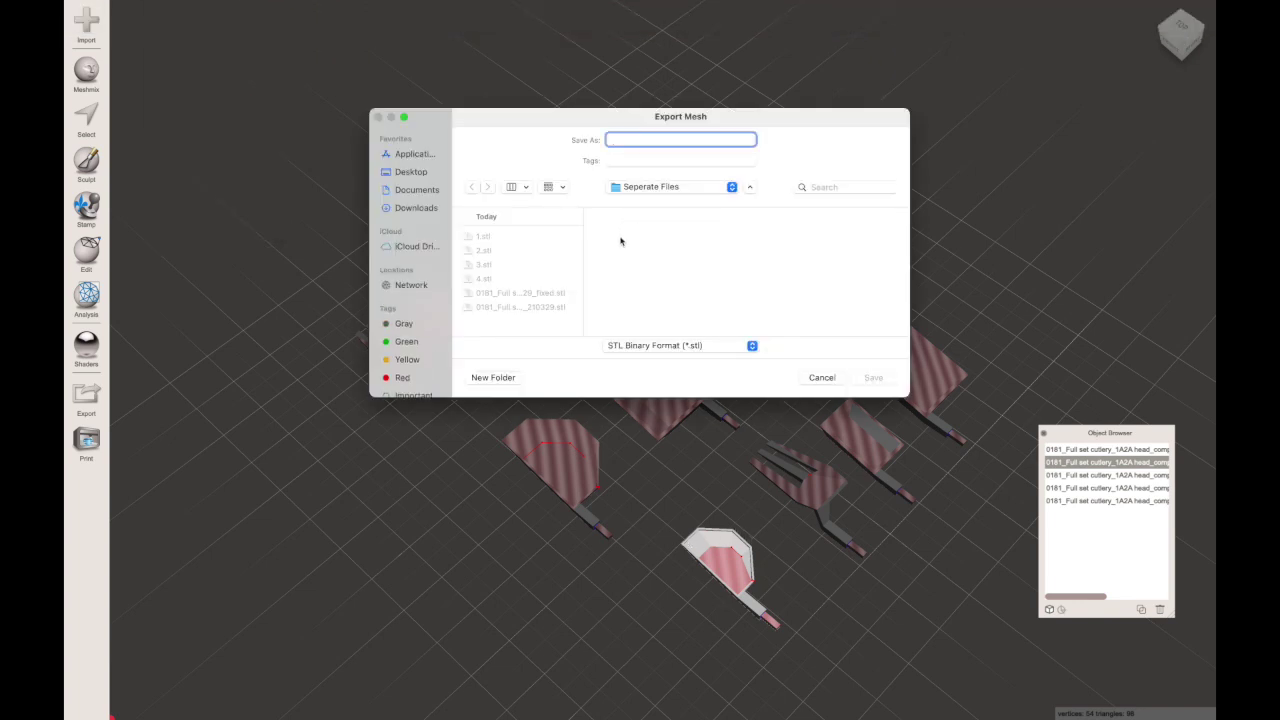
pyautogui.write('5')
pyautogui.press('Return')
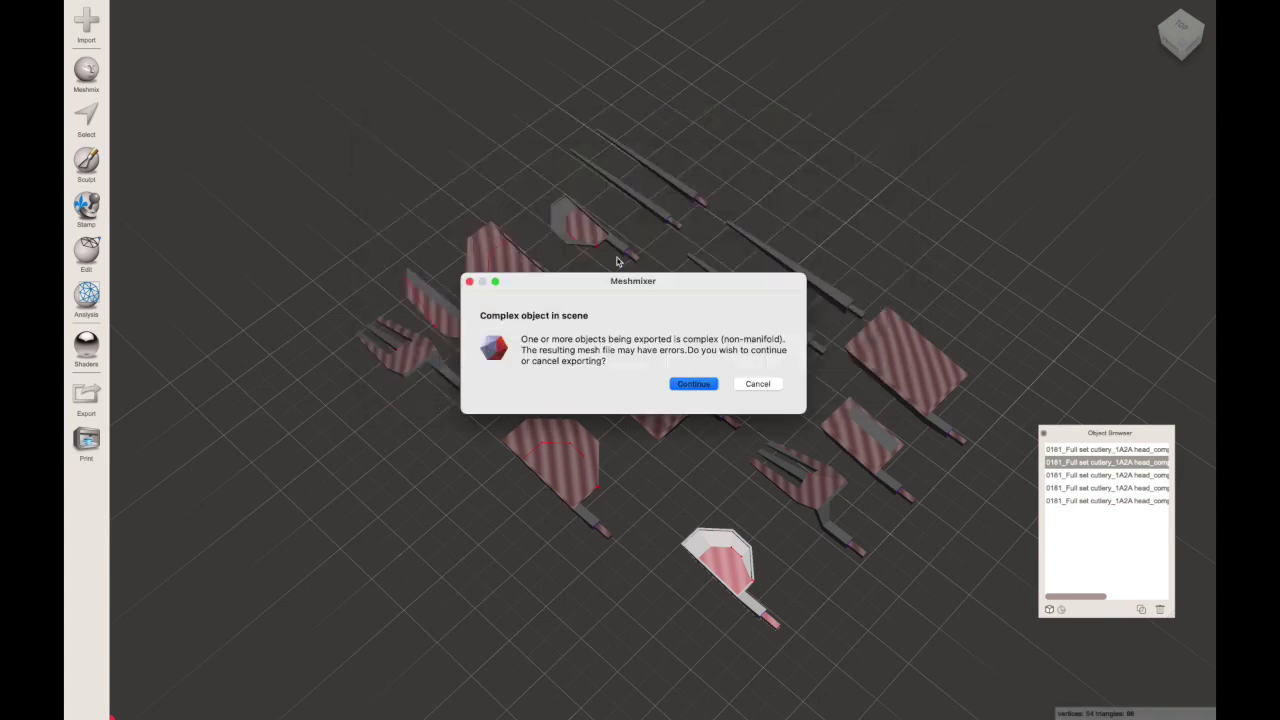
pyautogui.click(705, 385)
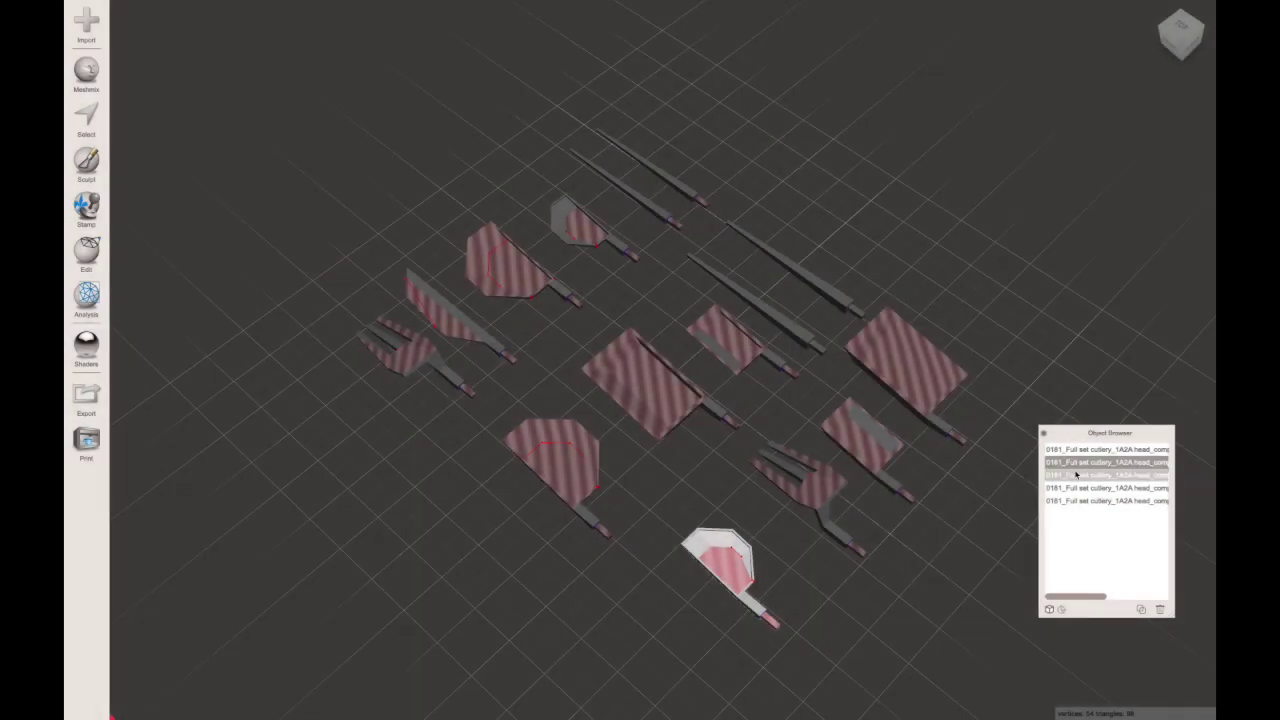